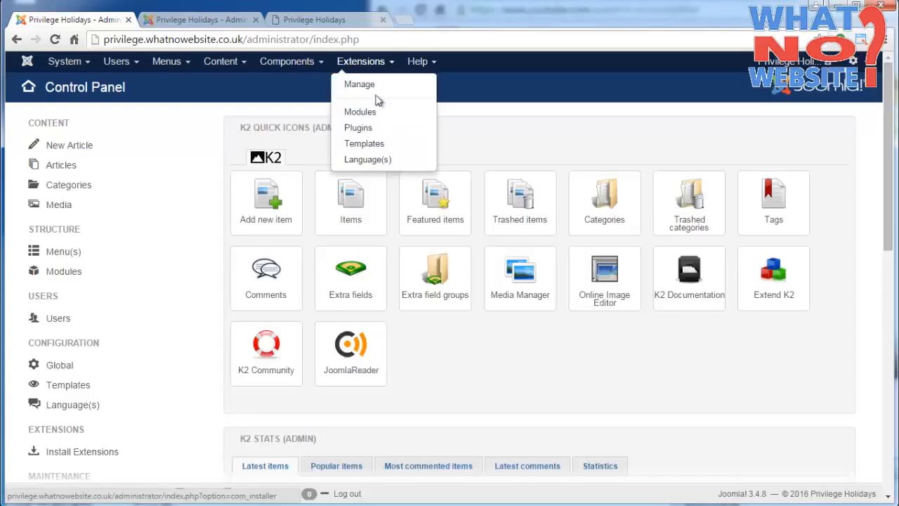
- Install the extension package pkg_falang_222_free.zip from the Languages (Translations Managers) folder
{"action": "left_click", "coordinate": [376, 85]}
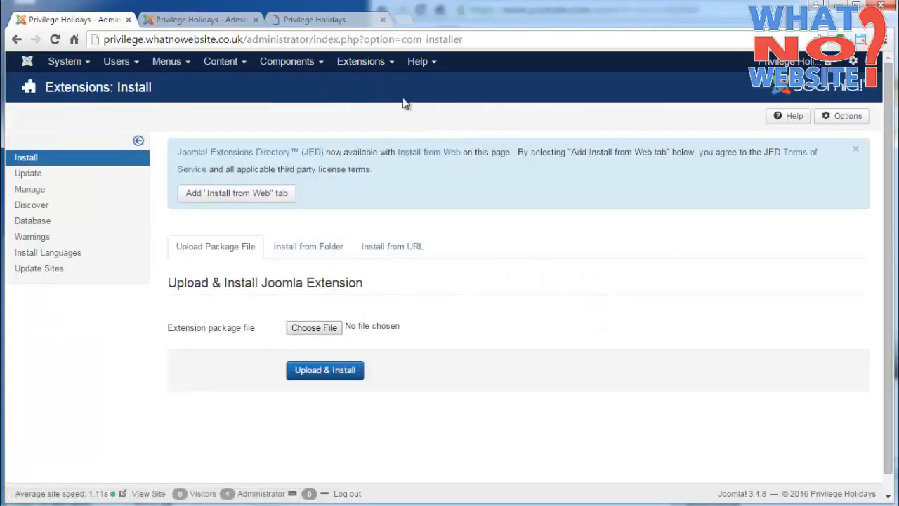
{"action": "left_click", "coordinate": [370, 65]}
{"action": "left_click", "coordinate": [369, 87]}
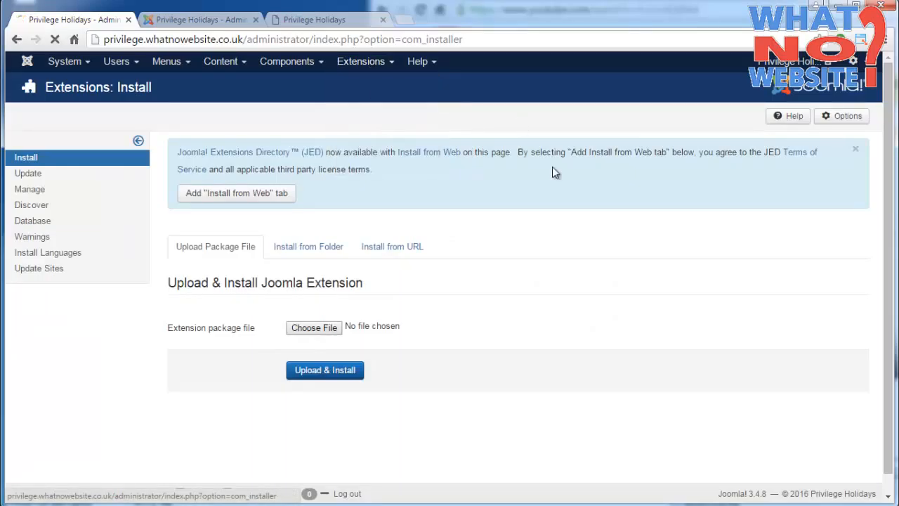
{"action": "left_click", "coordinate": [326, 335]}
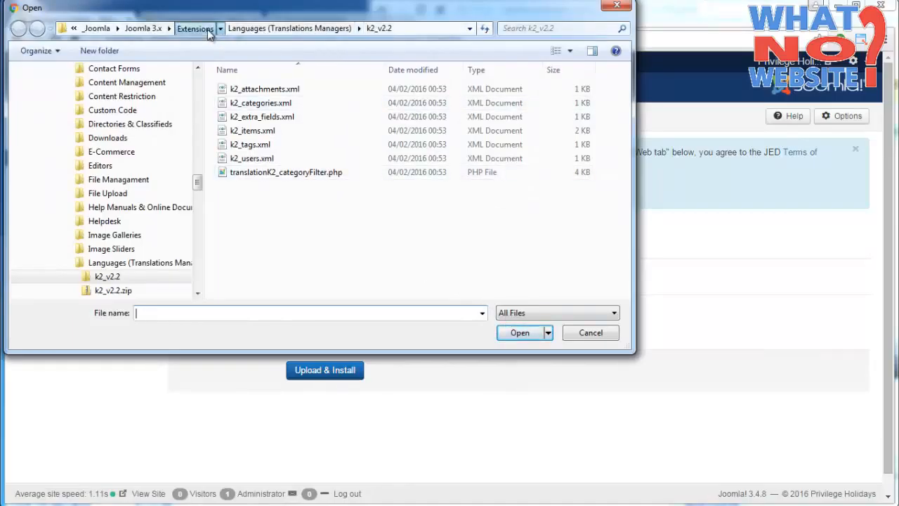
{"action": "left_click", "coordinate": [260, 31]}
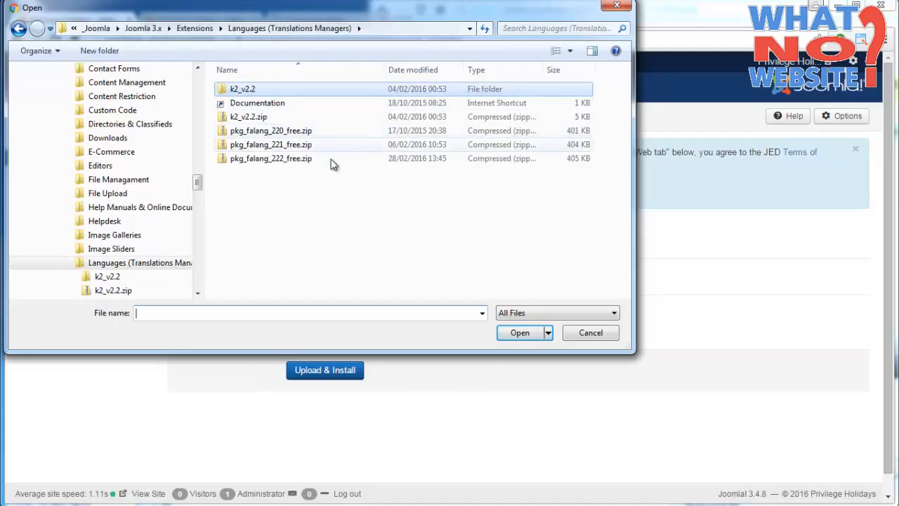
{"action": "left_click", "coordinate": [298, 166]}
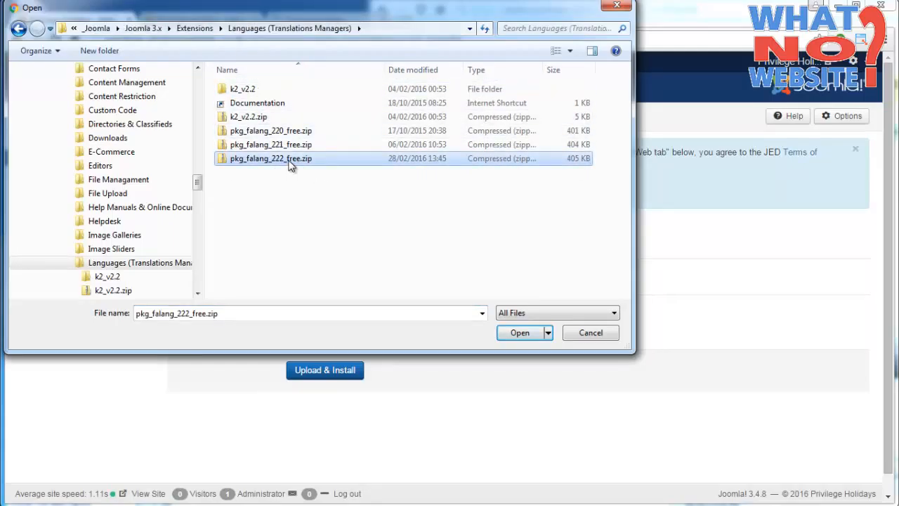
{"action": "double_click", "coordinate": [292, 164]}
{"action": "left_click", "coordinate": [352, 376]}
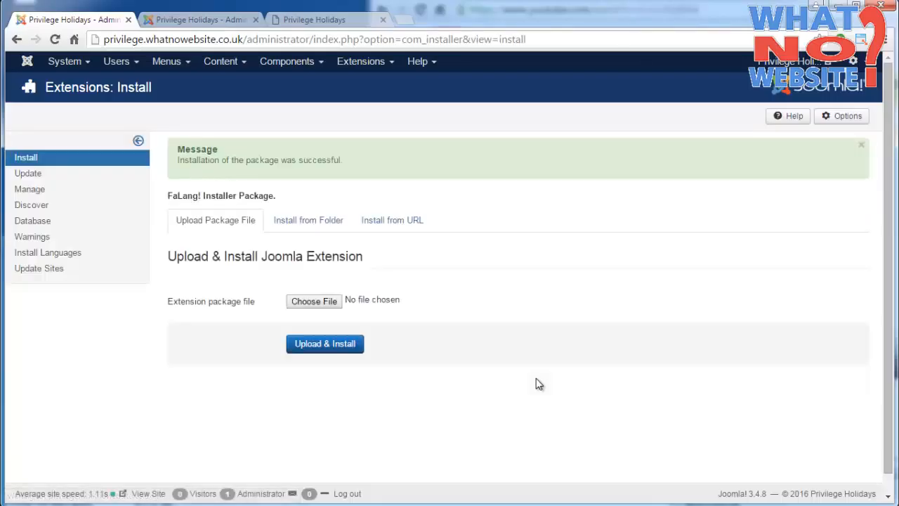
{"action": "left_click_drag", "start_coordinate": [180, 149], "coordinate": [366, 160]}
{"action": "left_click", "coordinate": [394, 167]}
- Open the list of content languages to check which languages are published on the site
{"action": "left_click", "coordinate": [287, 63]}
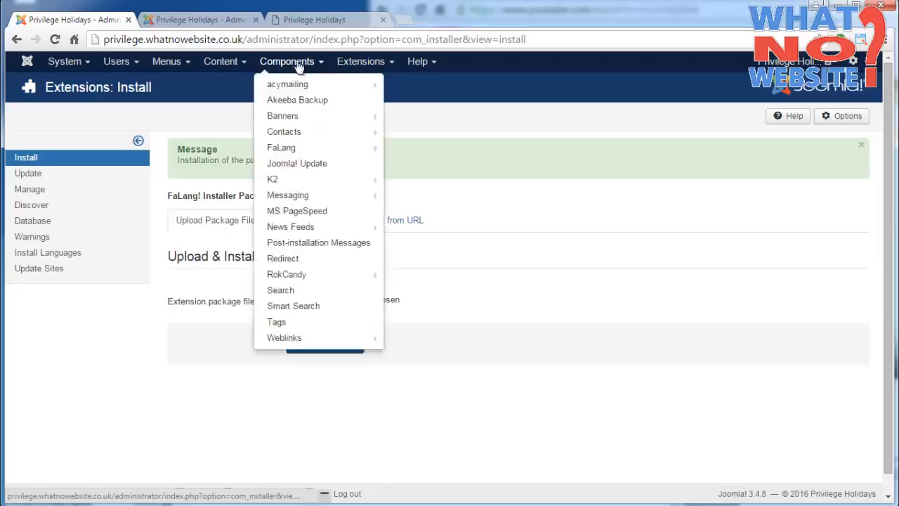
{"action": "left_click", "coordinate": [355, 64]}
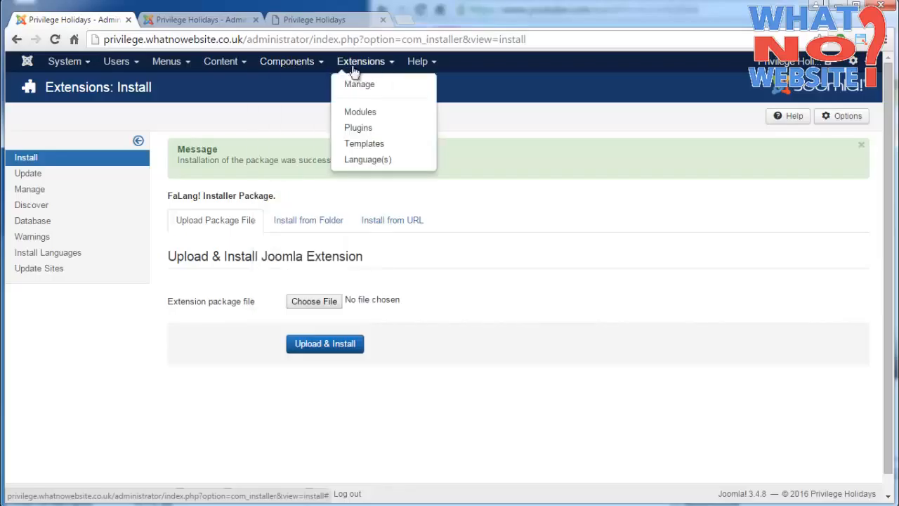
{"action": "left_click", "coordinate": [380, 160]}
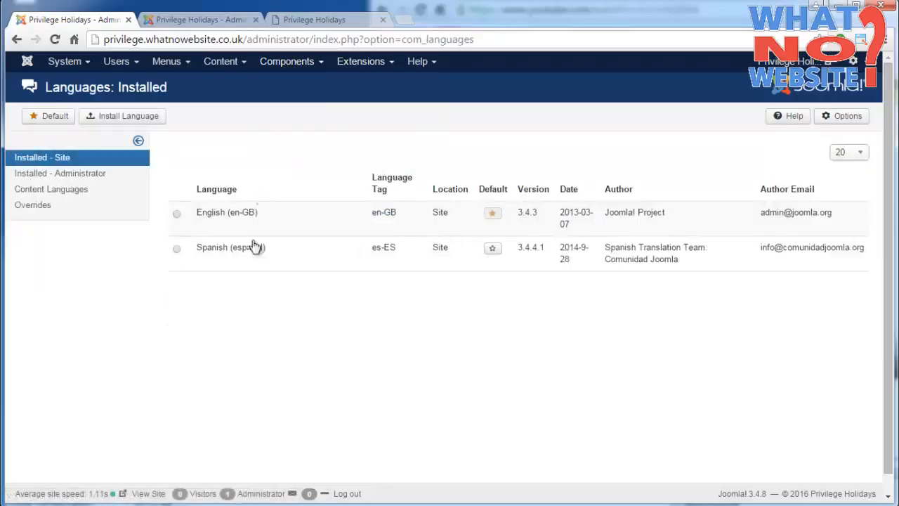
{"action": "left_click", "coordinate": [35, 189]}
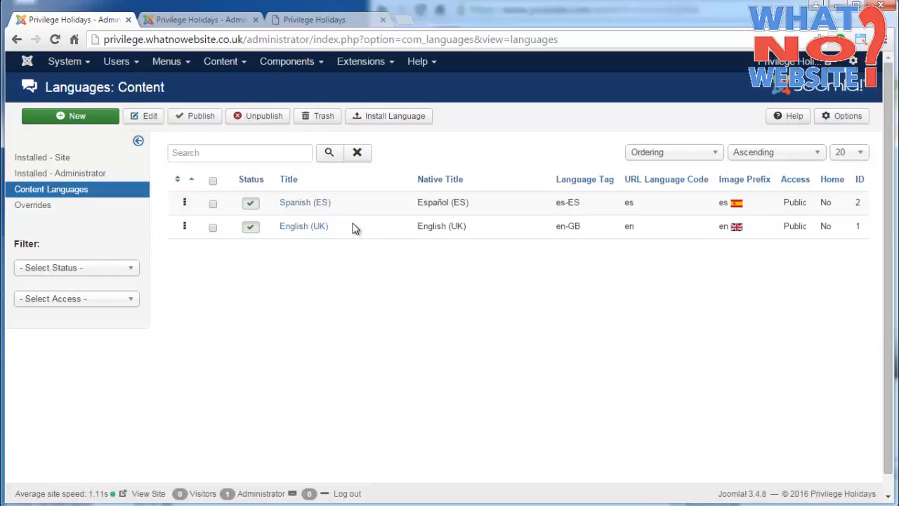
- Open the translation overview of the FaLang component
{"action": "left_click", "coordinate": [287, 63]}
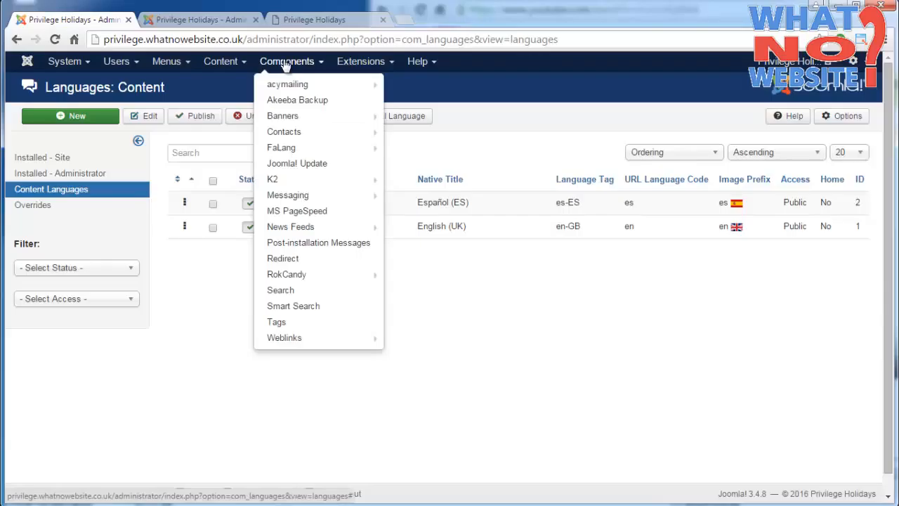
{"action": "mouse_move", "coordinate": [297, 153]}
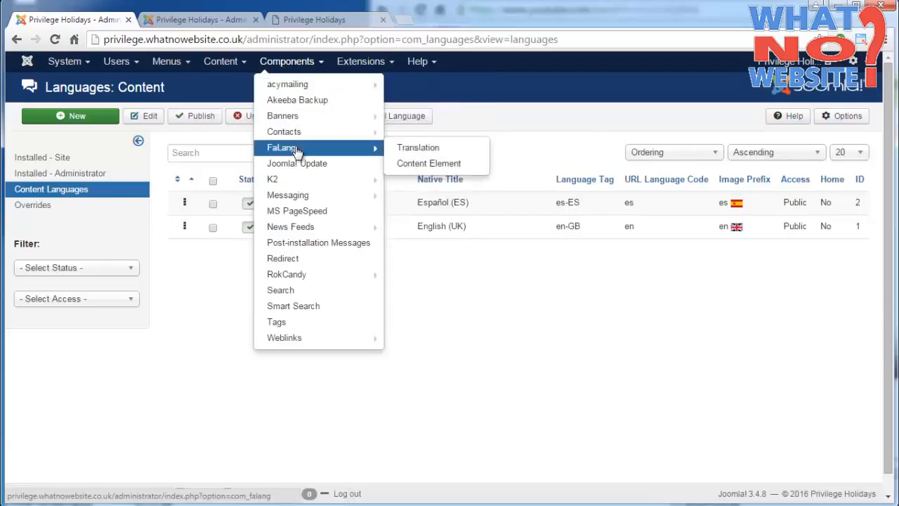
{"action": "left_click", "coordinate": [297, 153]}
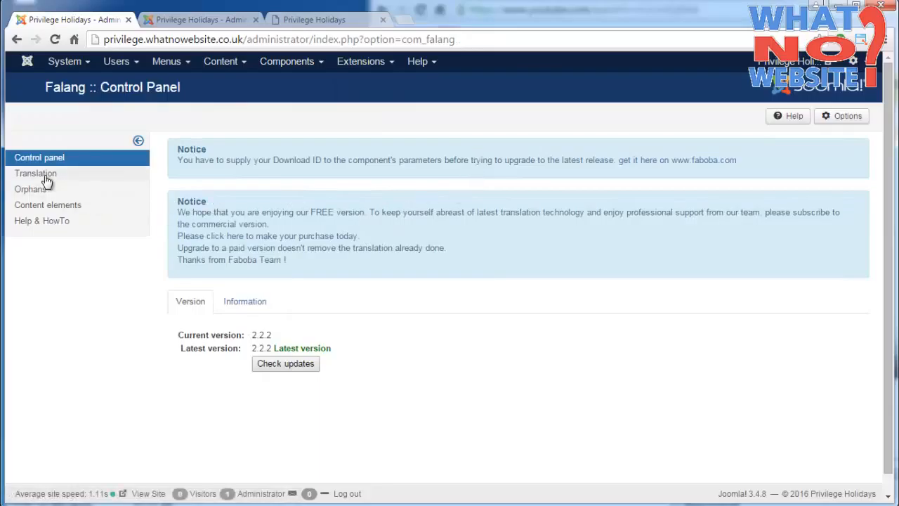
{"action": "left_click", "coordinate": [44, 176]}
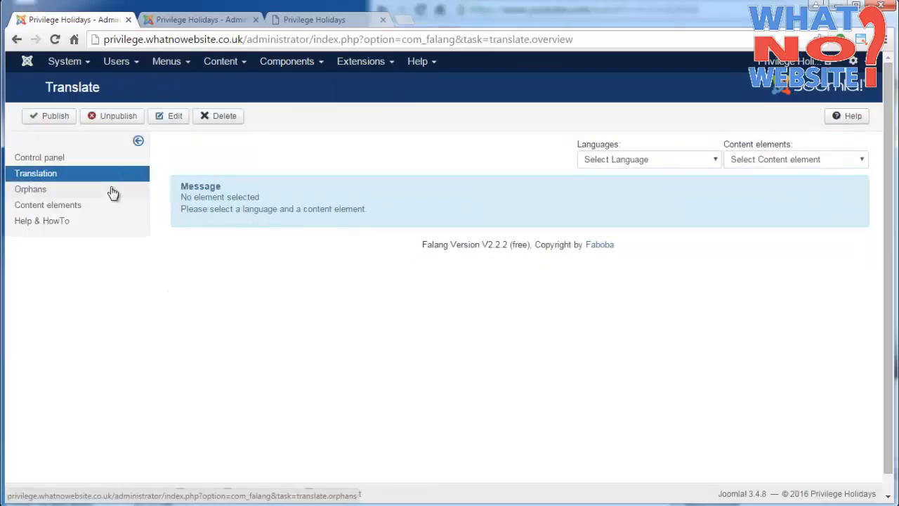
- List the K2 Items translations for Spanish (ES), and view FaLang's available content elements
{"action": "left_click", "coordinate": [639, 165]}
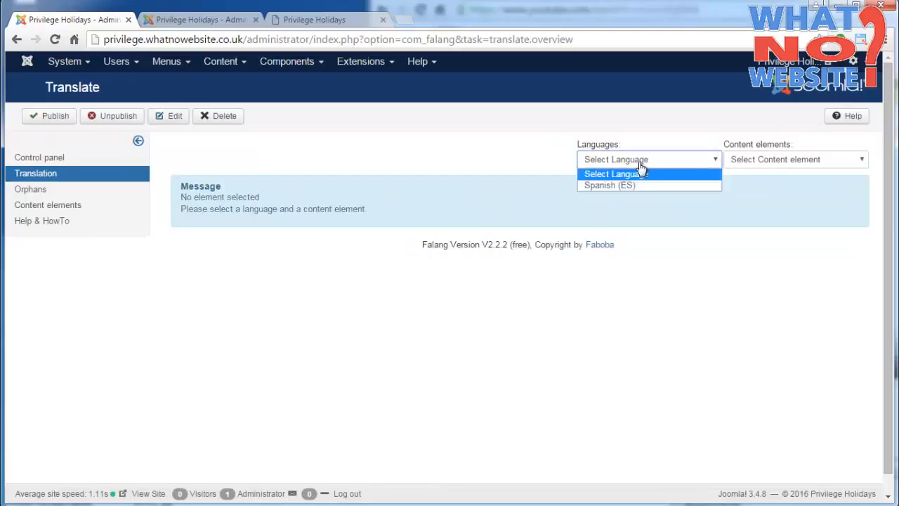
{"action": "left_click", "coordinate": [629, 186]}
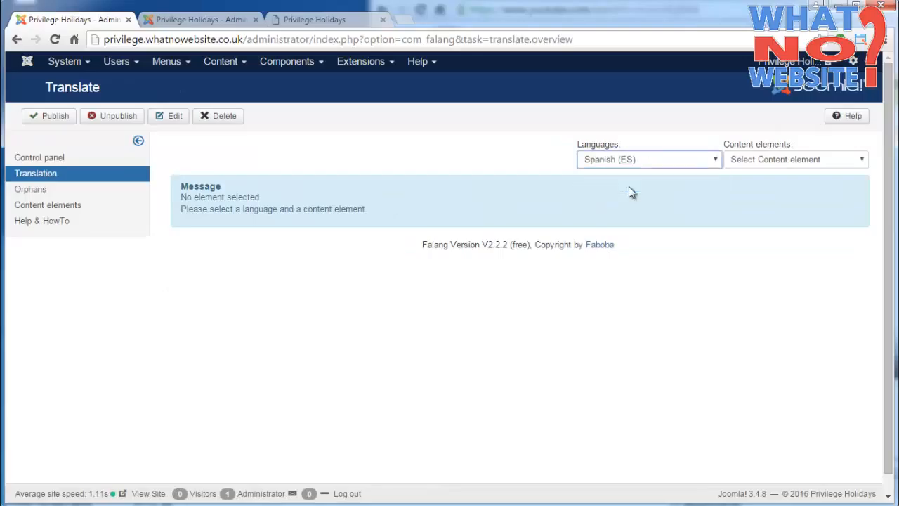
{"action": "left_click", "coordinate": [788, 162]}
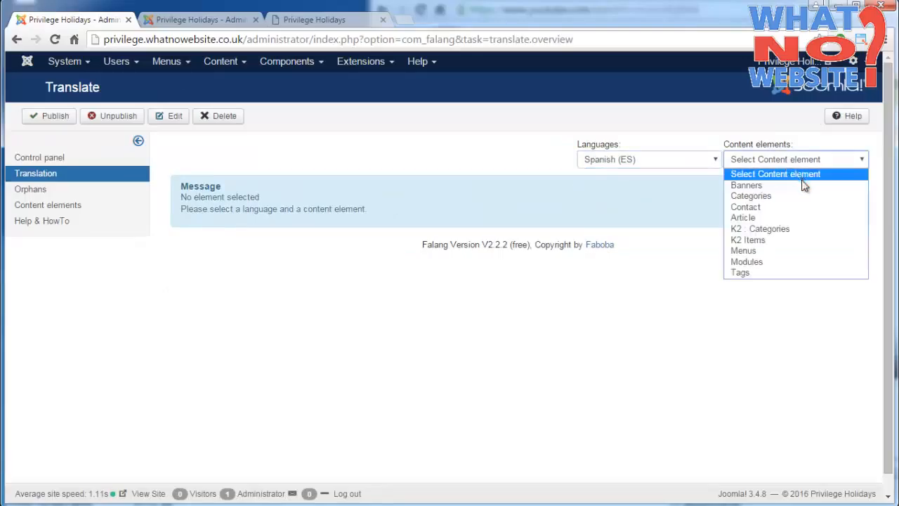
{"action": "left_click", "coordinate": [760, 241]}
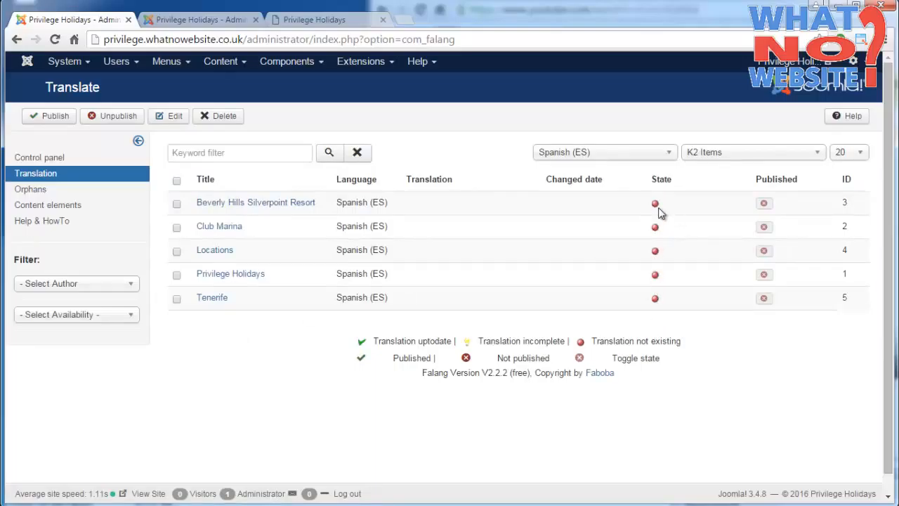
{"action": "left_click", "coordinate": [53, 206]}
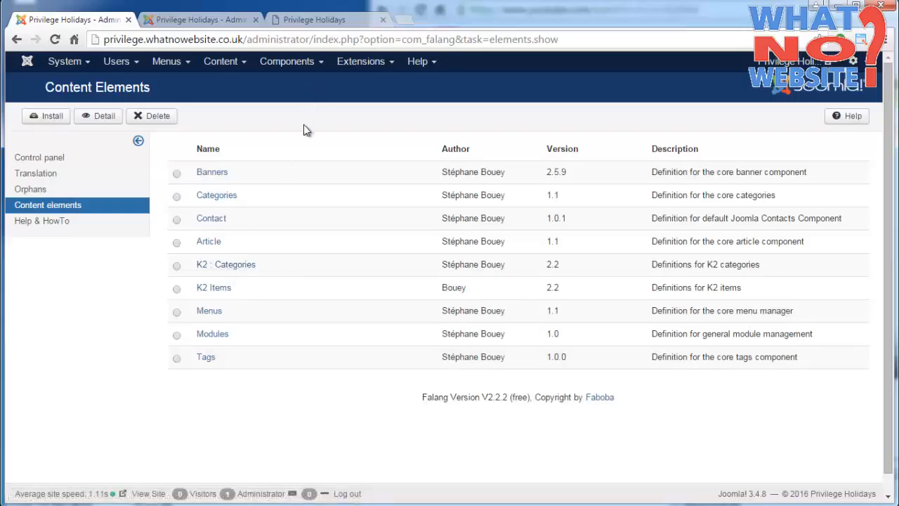
- Open the FaLang Language Switcher site module for editing
{"action": "left_click", "coordinate": [364, 67]}
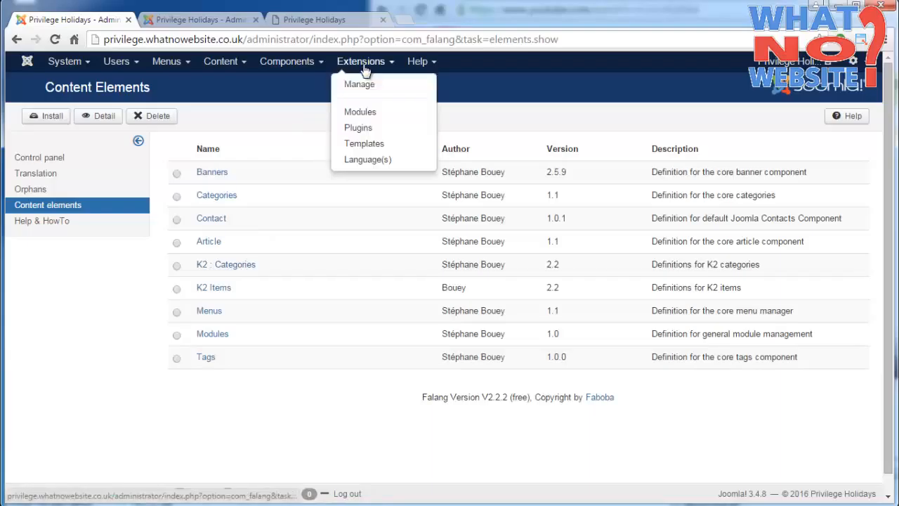
{"action": "left_click", "coordinate": [369, 114]}
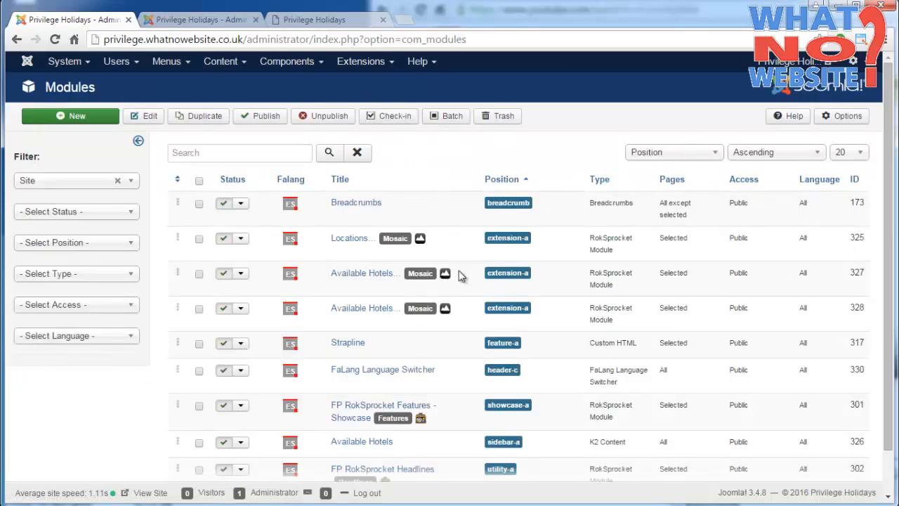
{"action": "left_click", "coordinate": [374, 376]}
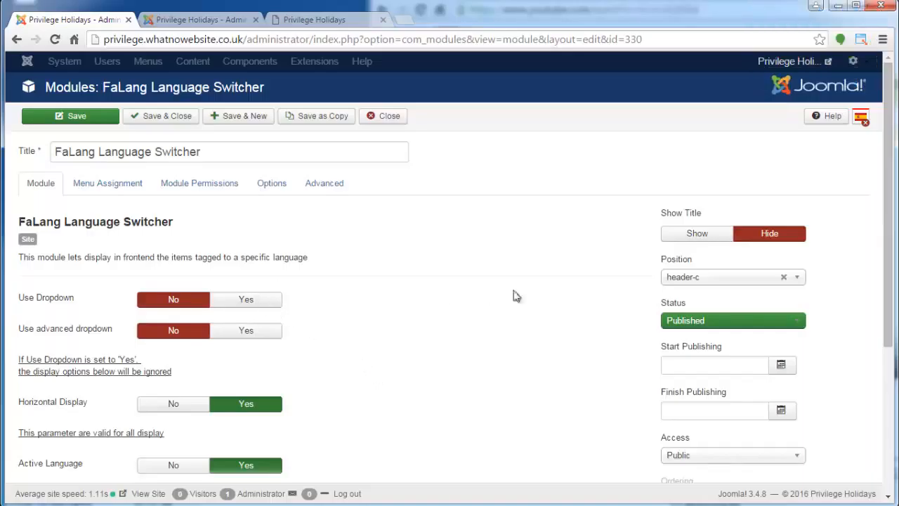
- Switch the module title to shown and back to hidden, and check the module's position setting
{"action": "left_click", "coordinate": [723, 236]}
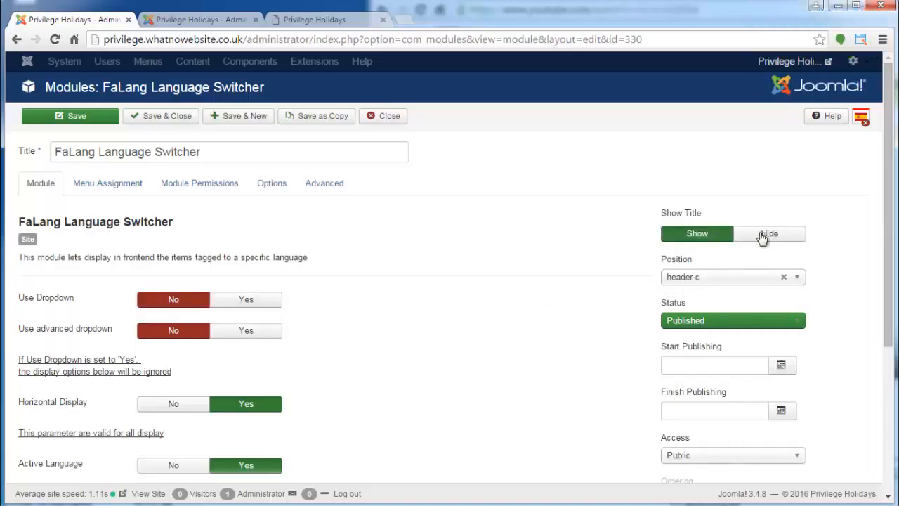
{"action": "left_click", "coordinate": [764, 236]}
{"action": "left_click_drag", "start_coordinate": [290, 145], "coordinate": [7, 152]}
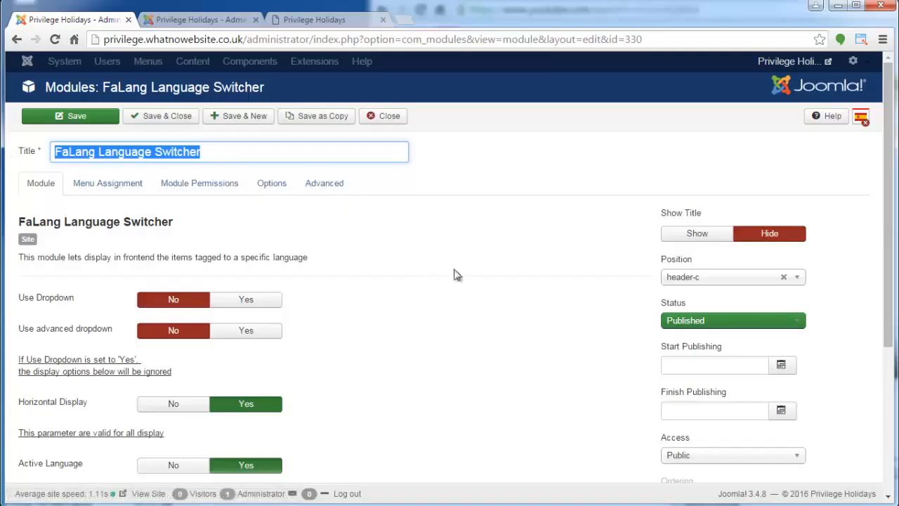
{"action": "left_click", "coordinate": [702, 280]}
{"action": "left_click", "coordinate": [703, 281]}
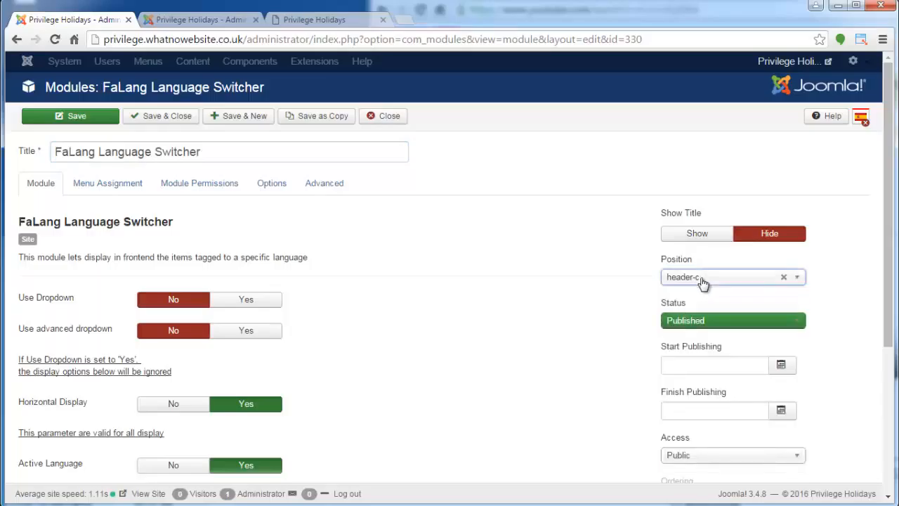
- Review the language switcher's dropdown, horizontal display, image flag and language name settings
{"action": "middle_click", "coordinate": [538, 239]}
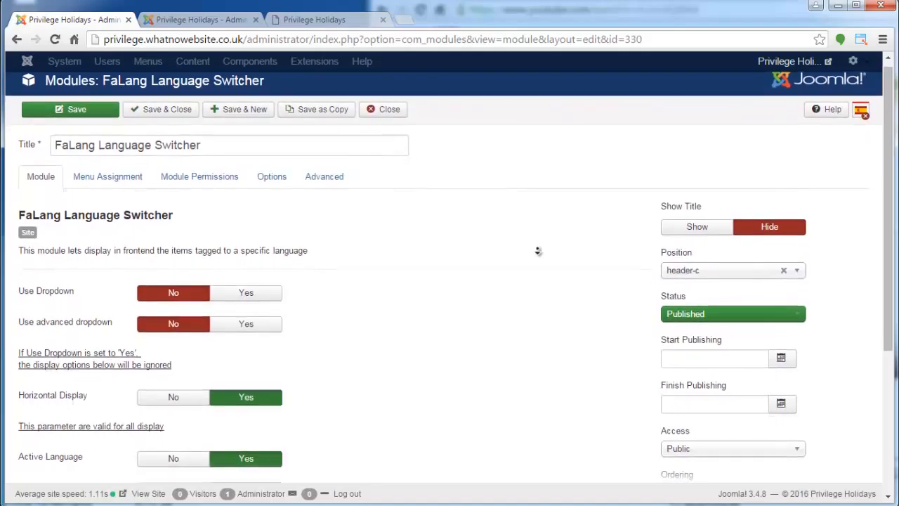
{"action": "middle_click", "coordinate": [539, 259]}
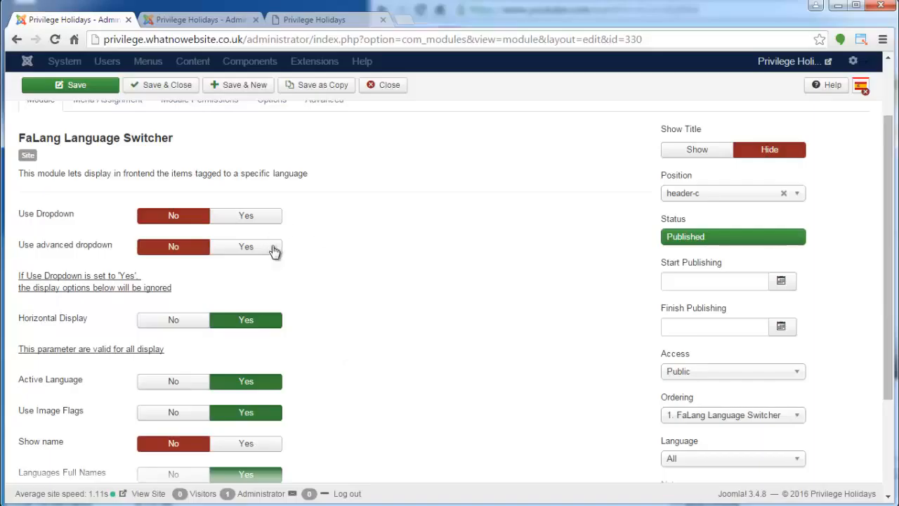
{"action": "middle_click", "coordinate": [357, 250]}
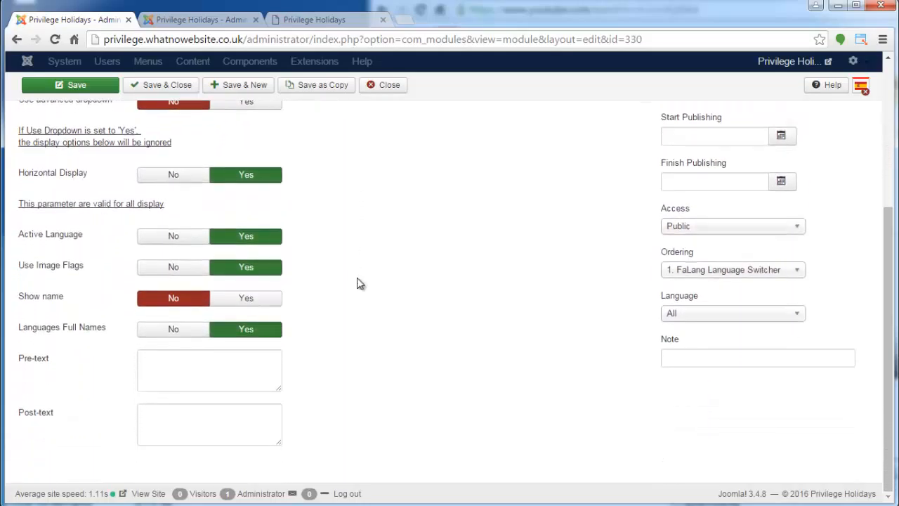
{"action": "scroll", "coordinate": [372, 274], "scroll_direction": "up", "scroll_amount": 3}
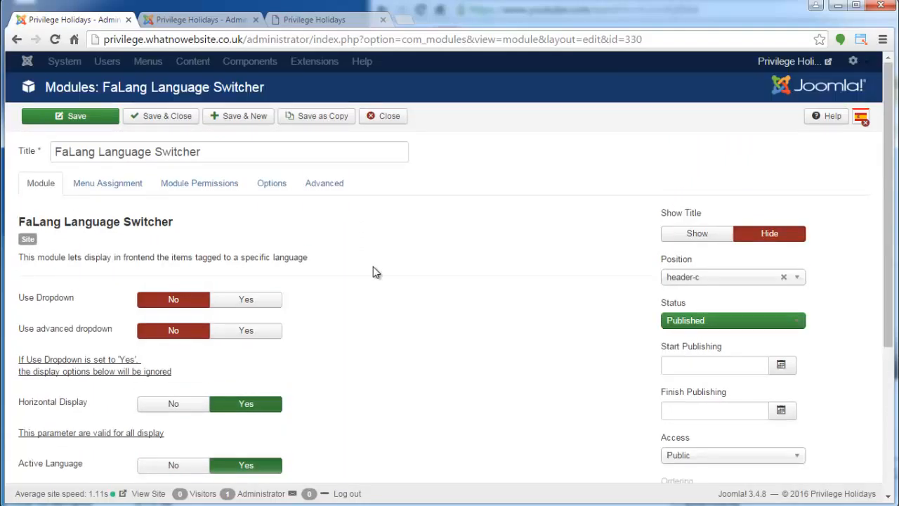
- Review the module's menu assignment, image options and advanced settings, and return to its main settings and title
{"action": "left_click", "coordinate": [111, 182]}
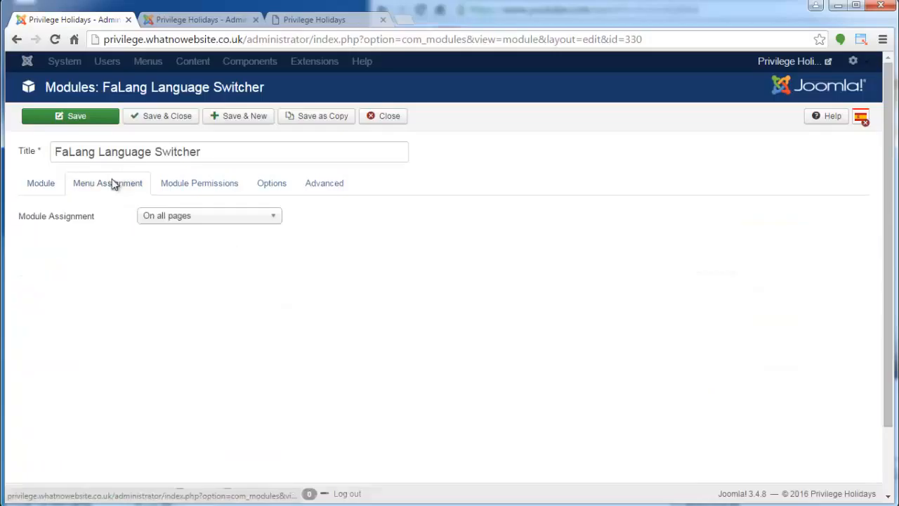
{"action": "left_click", "coordinate": [185, 219]}
{"action": "left_click", "coordinate": [185, 221]}
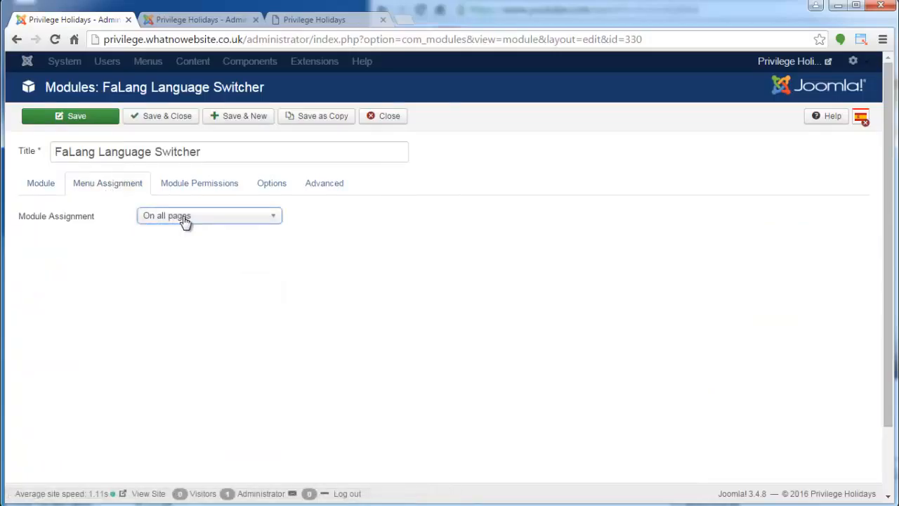
{"action": "left_click", "coordinate": [271, 184]}
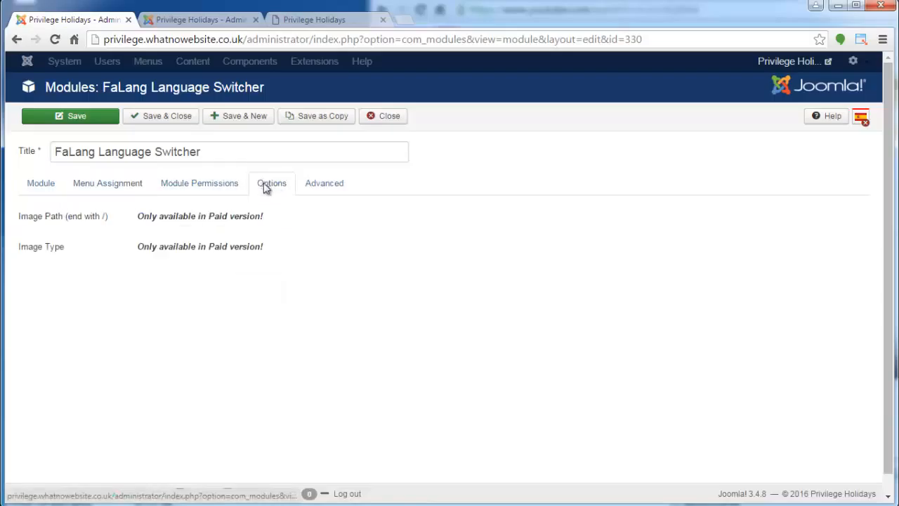
{"action": "left_click", "coordinate": [324, 188]}
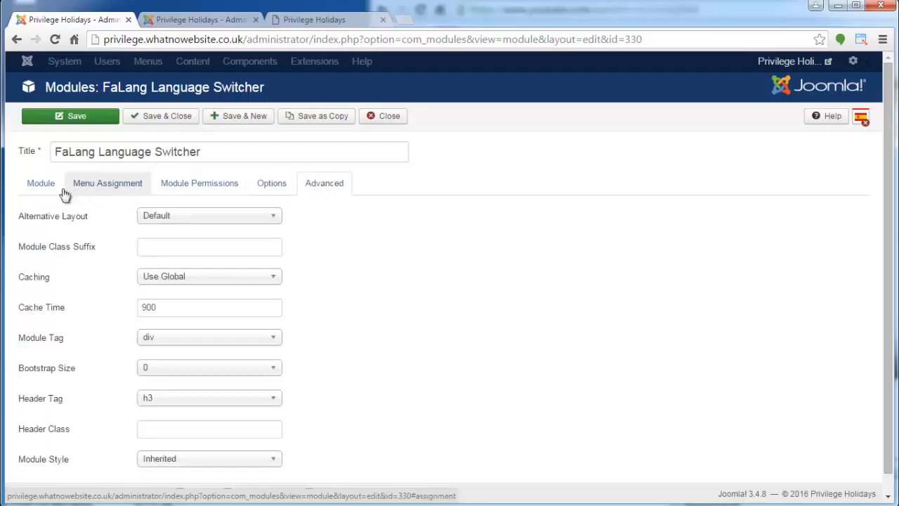
{"action": "left_click", "coordinate": [31, 193]}
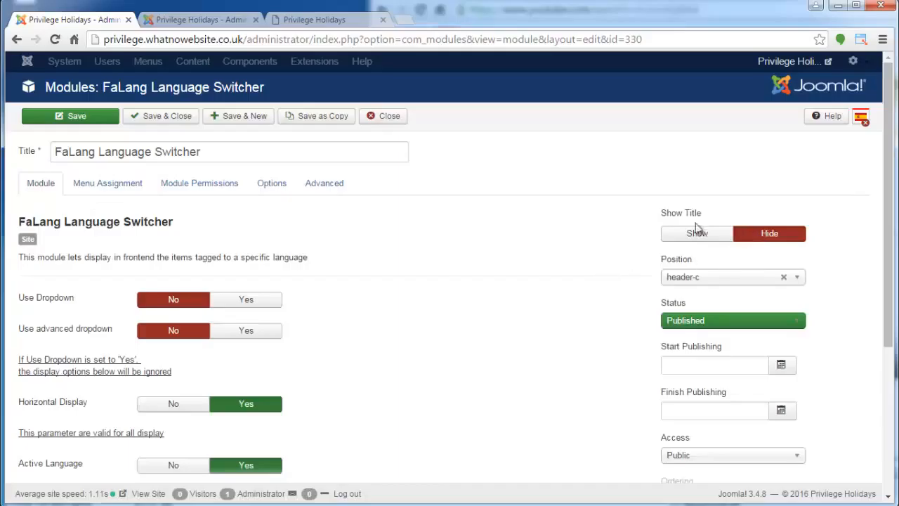
{"action": "left_click", "coordinate": [288, 151]}
{"action": "key", "text": "ctrl+a"}
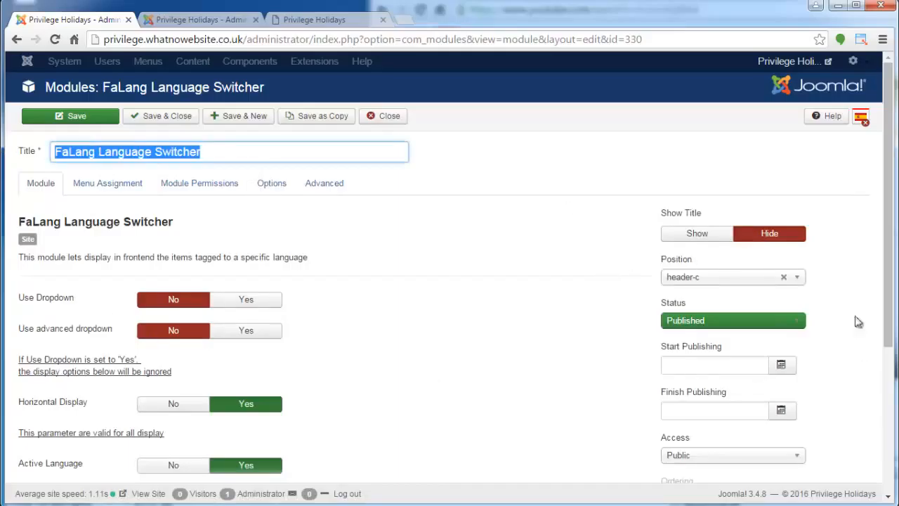
- Check the language switcher module's position, status and page assignment, and save and close the module
{"action": "left_click", "coordinate": [728, 280]}
{"action": "left_click", "coordinate": [728, 280]}
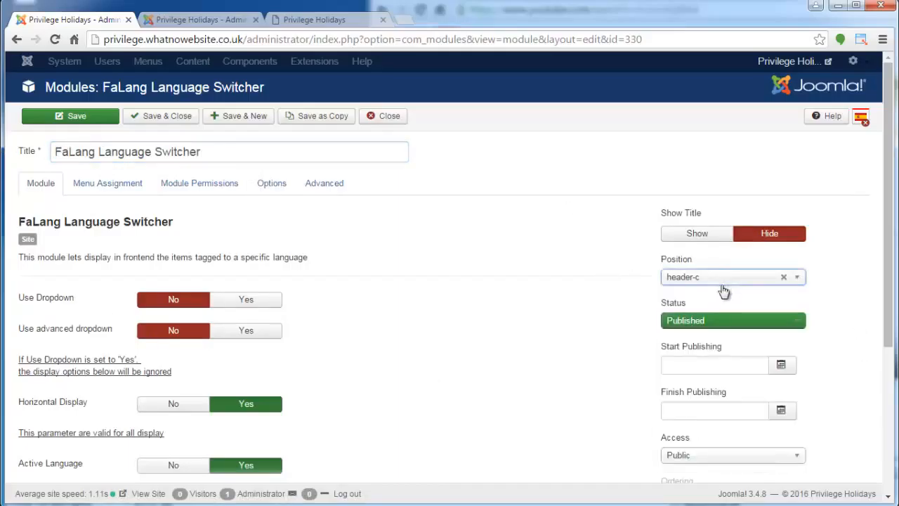
{"action": "left_click", "coordinate": [729, 322]}
{"action": "left_click", "coordinate": [729, 327]}
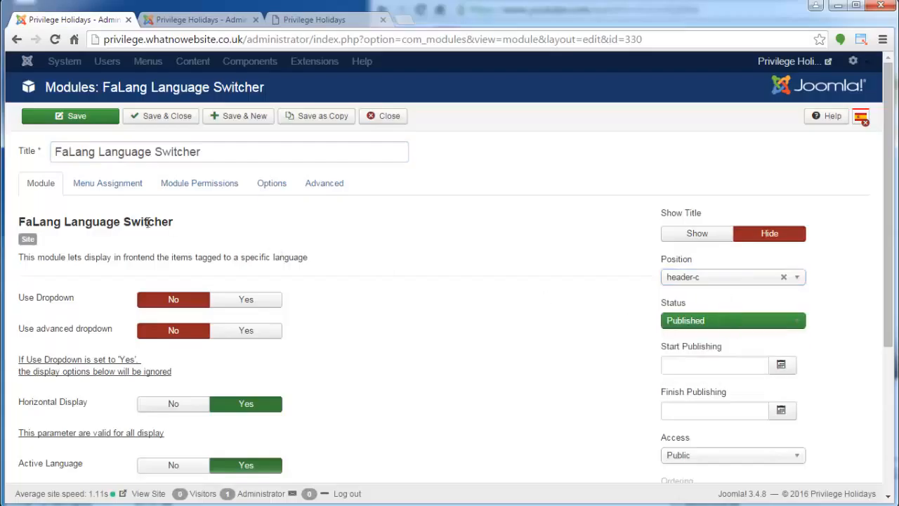
{"action": "left_click", "coordinate": [112, 184]}
{"action": "left_click", "coordinate": [202, 217]}
{"action": "left_click", "coordinate": [203, 217]}
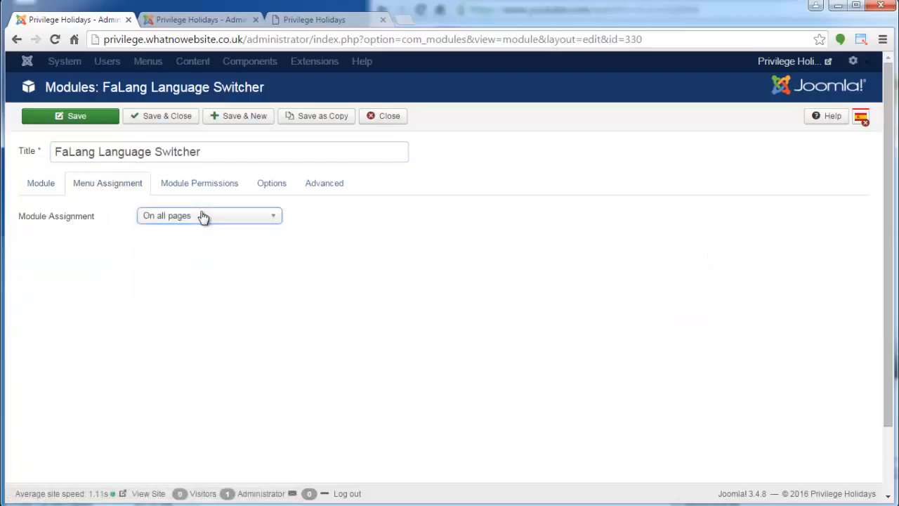
{"action": "left_click", "coordinate": [40, 184]}
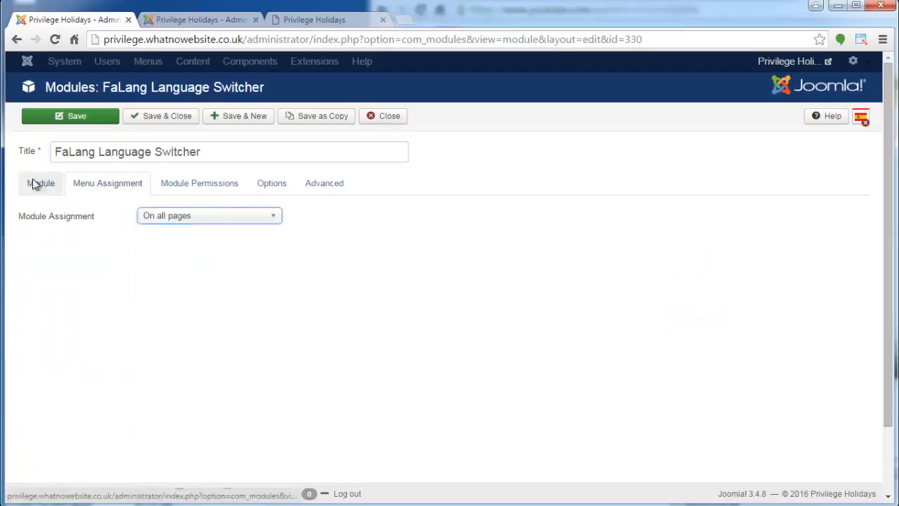
{"action": "left_click", "coordinate": [166, 116]}
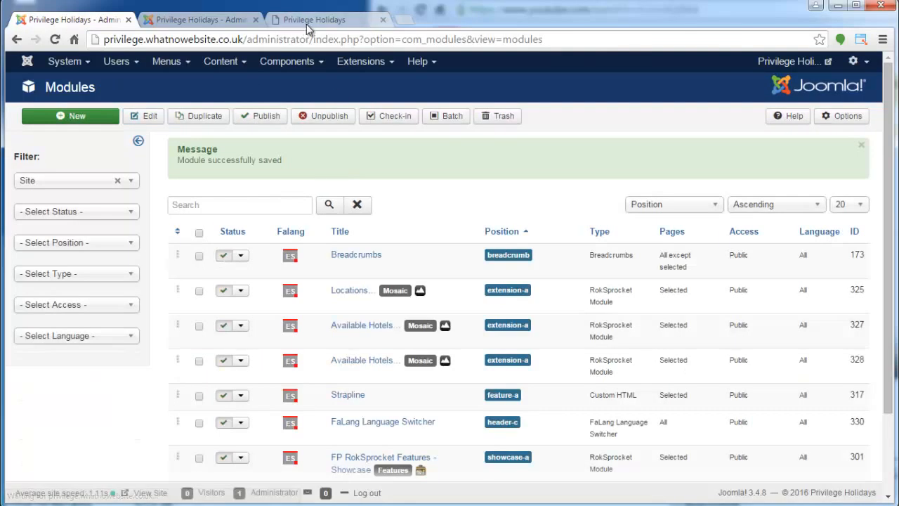
- View the front-end site in English and examine the first paragraph of the Privilege Holidays article
{"action": "left_click", "coordinate": [307, 21]}
{"action": "left_click", "coordinate": [166, 80]}
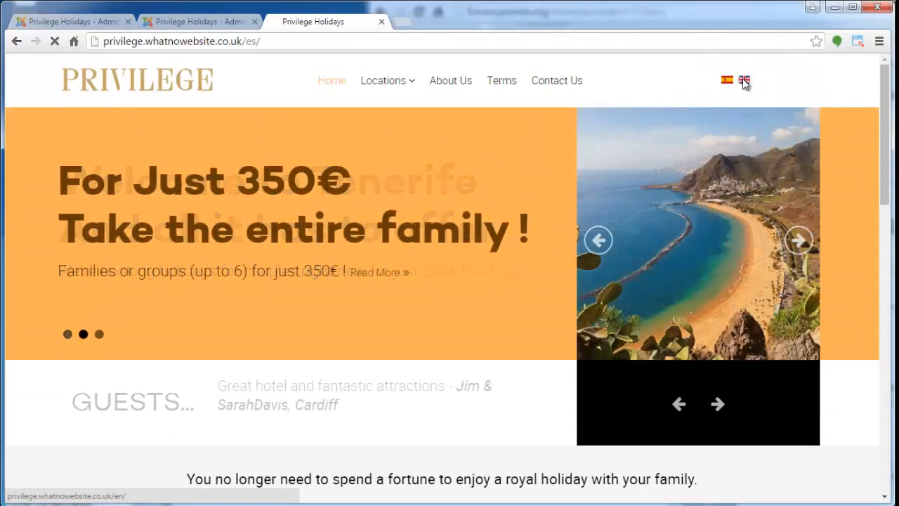
{"action": "left_click", "coordinate": [745, 81]}
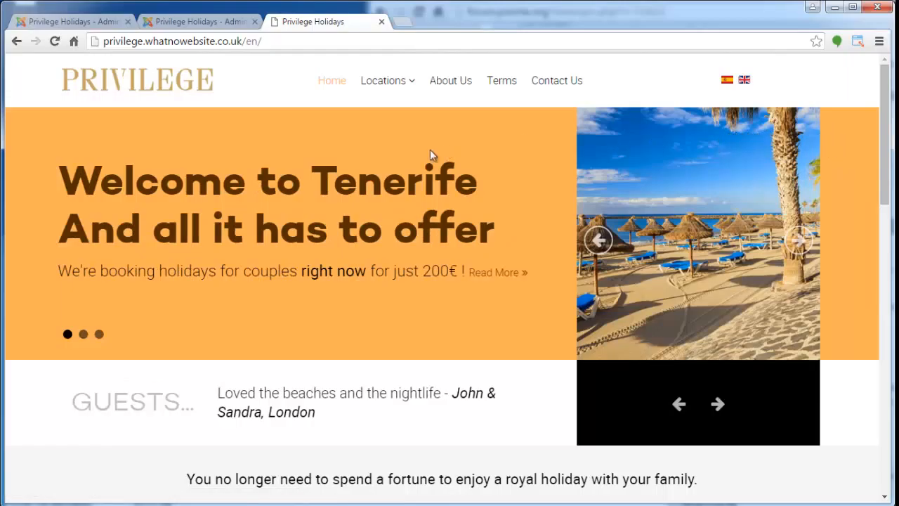
{"action": "left_click_drag", "start_coordinate": [886, 123], "coordinate": [881, 270]}
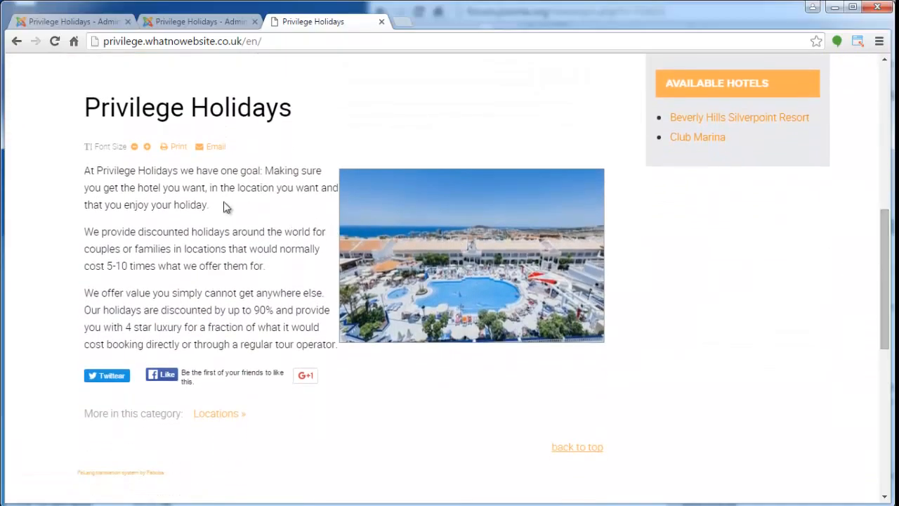
{"action": "left_click_drag", "start_coordinate": [85, 172], "coordinate": [236, 211]}
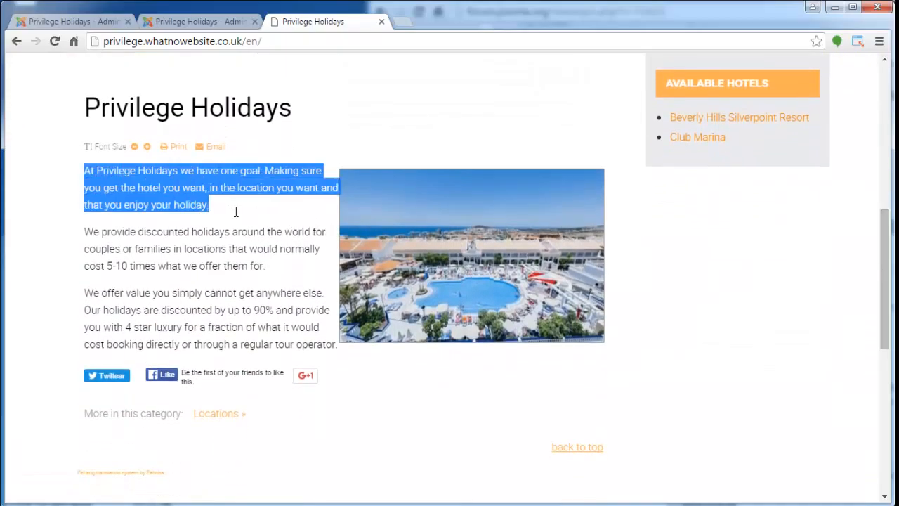
{"action": "scroll", "coordinate": [678, 301], "scroll_direction": "up", "scroll_amount": 7}
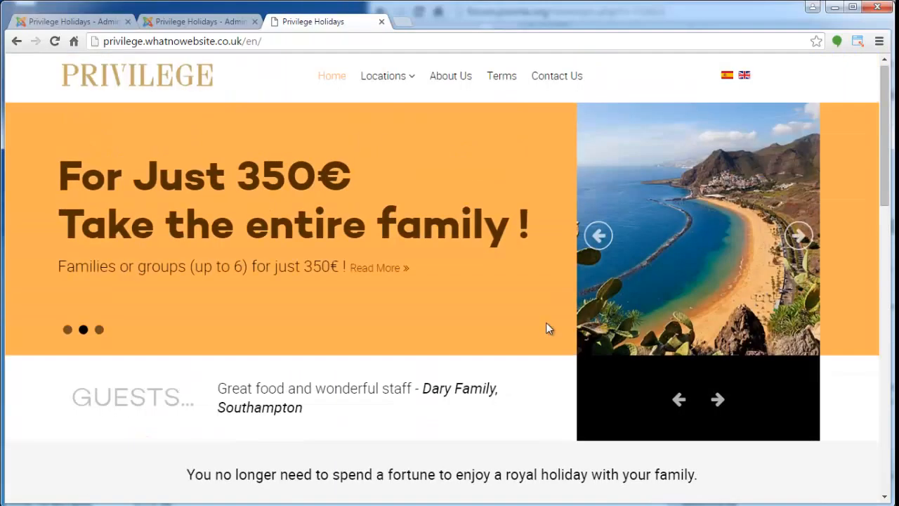
- Switch the site to Spanish and compare the start of the Privilege Holidays article's first paragraph
{"action": "left_click", "coordinate": [727, 80]}
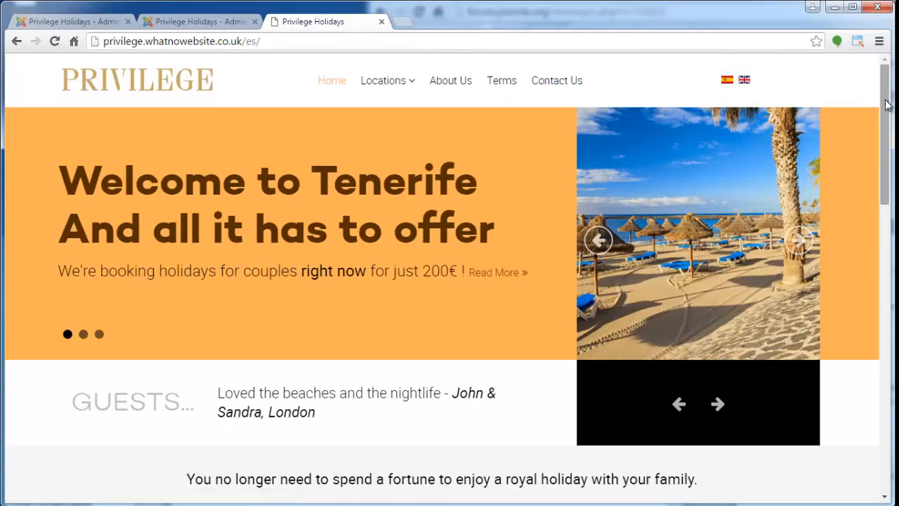
{"action": "left_click_drag", "start_coordinate": [886, 109], "coordinate": [888, 231]}
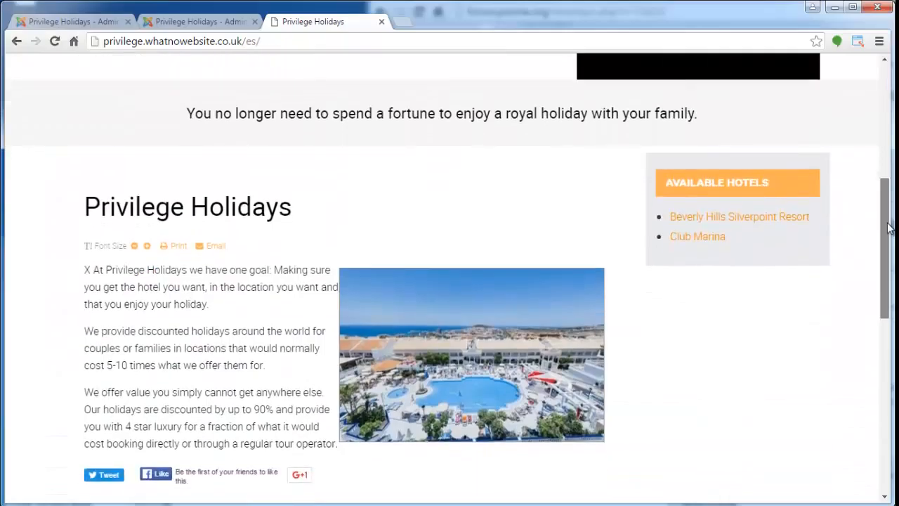
{"action": "left_click_drag", "start_coordinate": [211, 309], "coordinate": [93, 270]}
{"action": "left_click", "coordinate": [84, 271]}
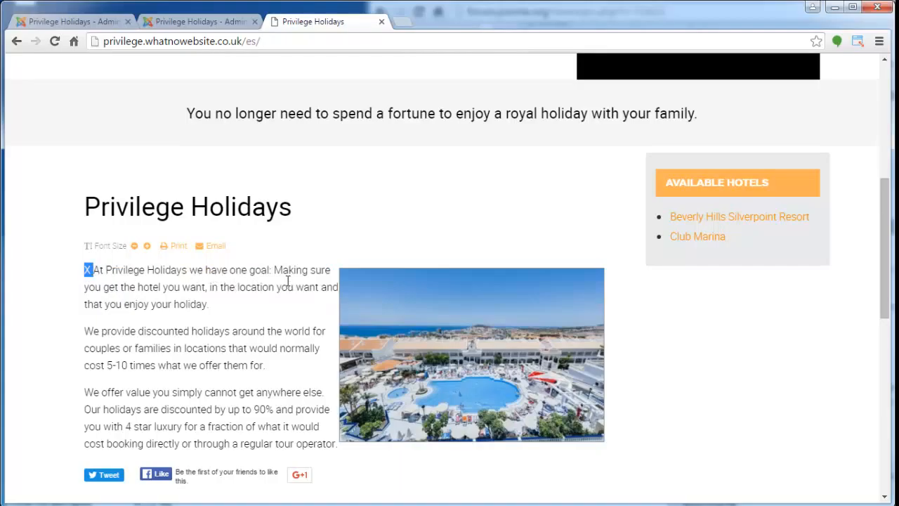
{"action": "scroll", "coordinate": [291, 289], "scroll_direction": "up", "scroll_amount": 5}
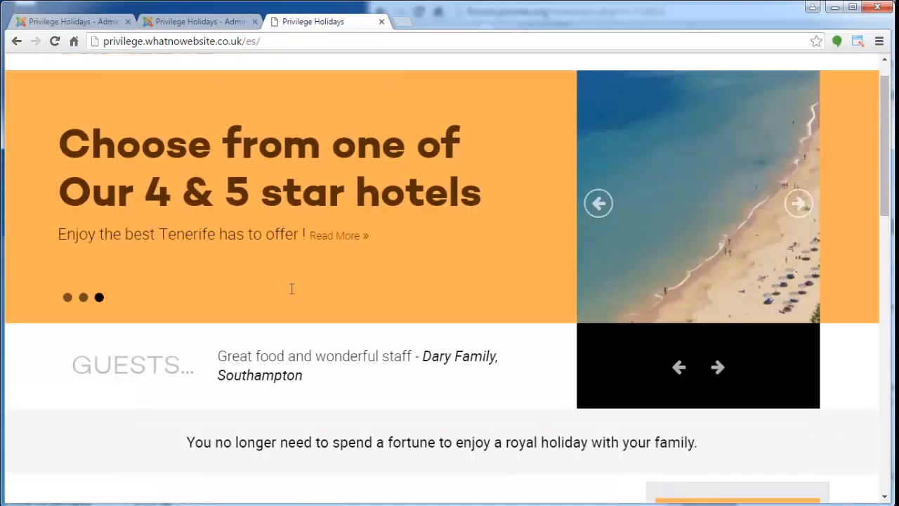
- Return to the Joomla administrator and open FaLang's translation list
{"action": "left_click", "coordinate": [96, 23]}
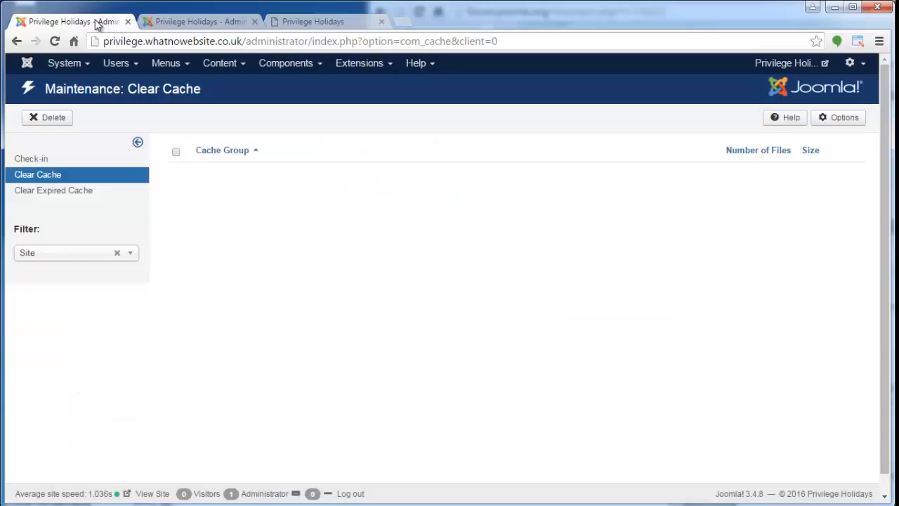
{"action": "left_click", "coordinate": [300, 64]}
{"action": "mouse_move", "coordinate": [361, 153]}
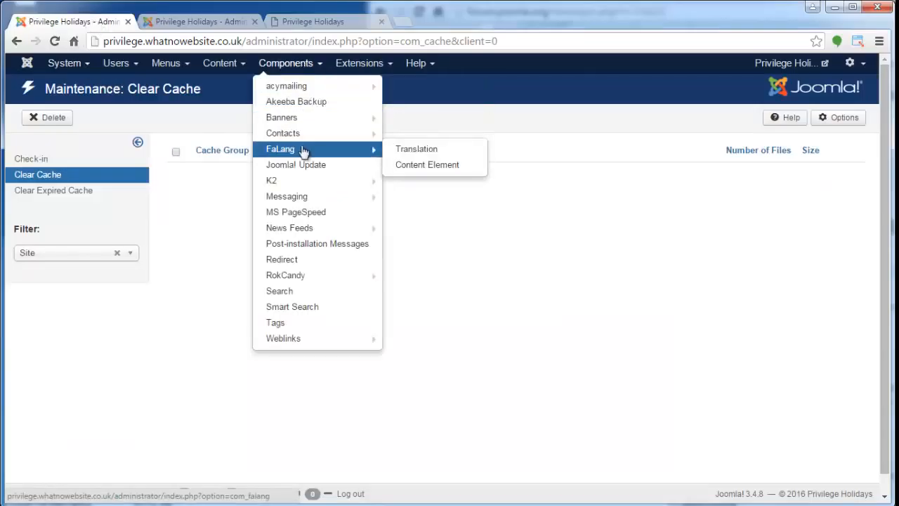
{"action": "left_click", "coordinate": [447, 151]}
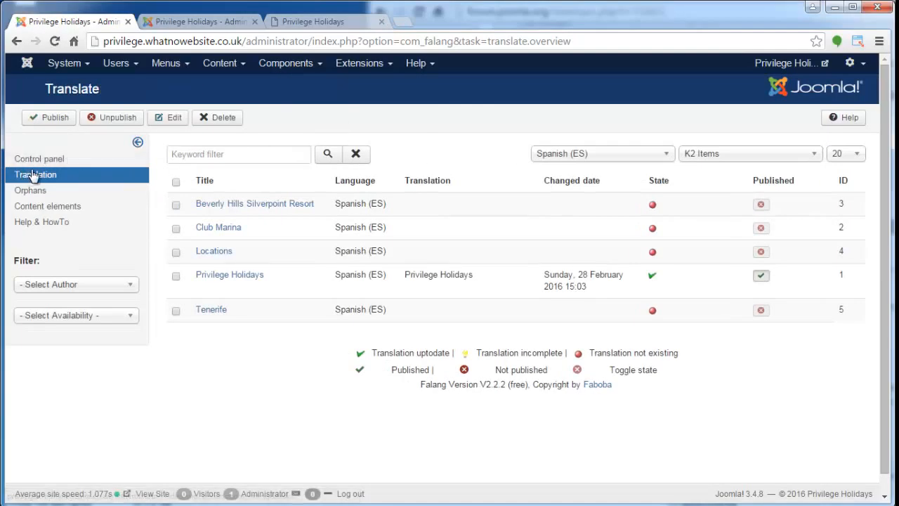
- Clear the language and content element selections of the translation list, and reload the translation overview
{"action": "left_click", "coordinate": [586, 154]}
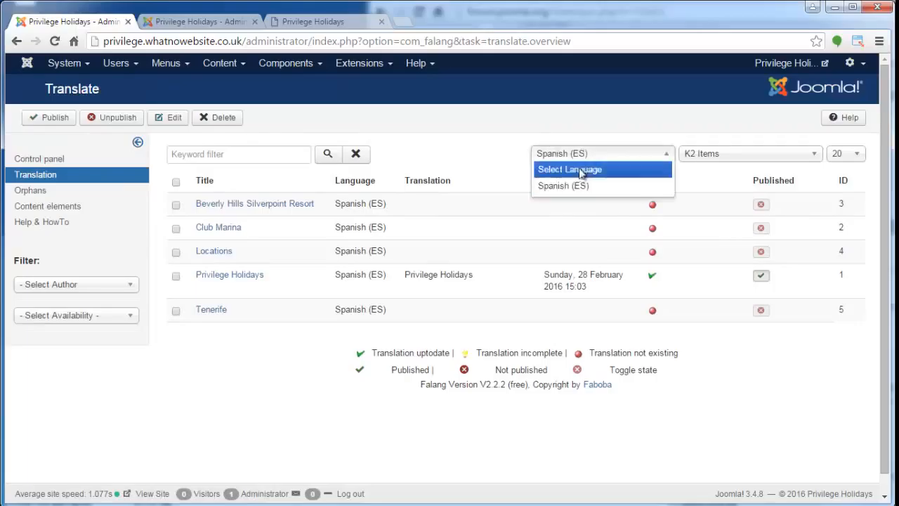
{"action": "left_click", "coordinate": [582, 172]}
{"action": "left_click", "coordinate": [747, 163]}
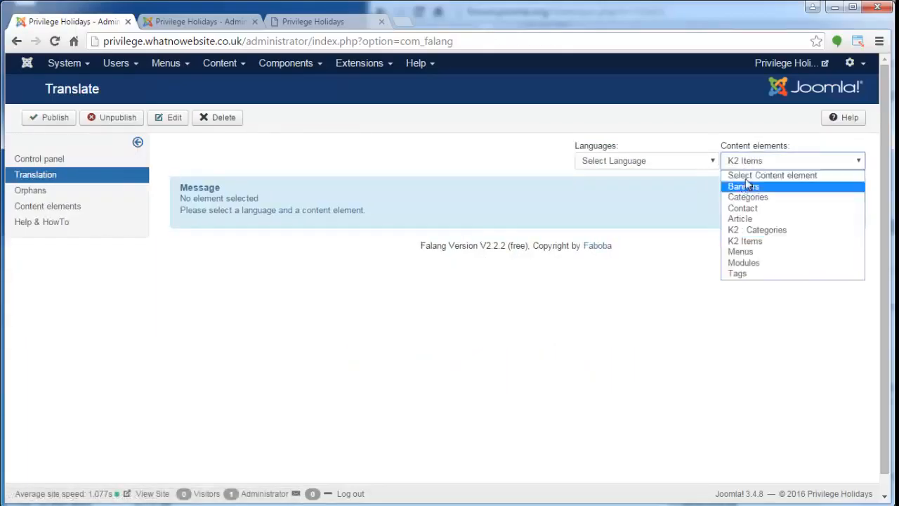
{"action": "left_click", "coordinate": [759, 175]}
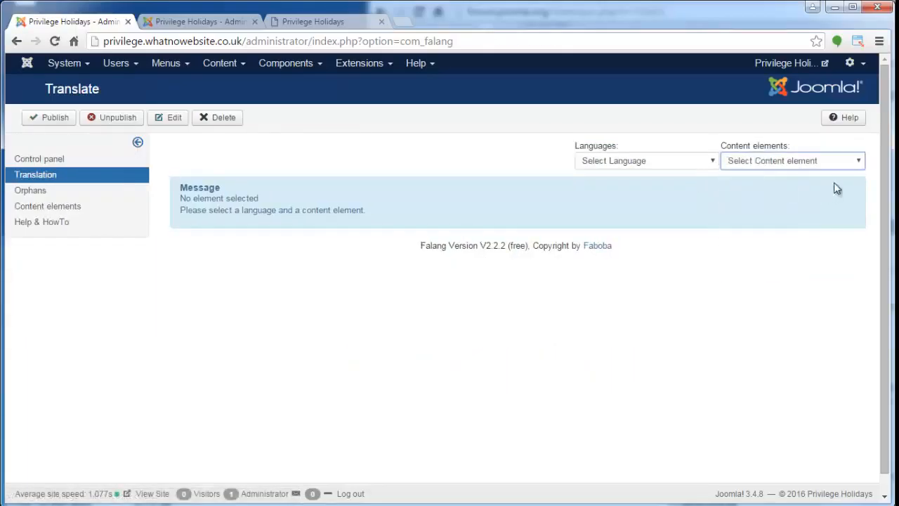
{"action": "left_click", "coordinate": [42, 177]}
- Show the Spanish (ES) translations for the K2 Items content element
{"action": "left_click", "coordinate": [601, 163]}
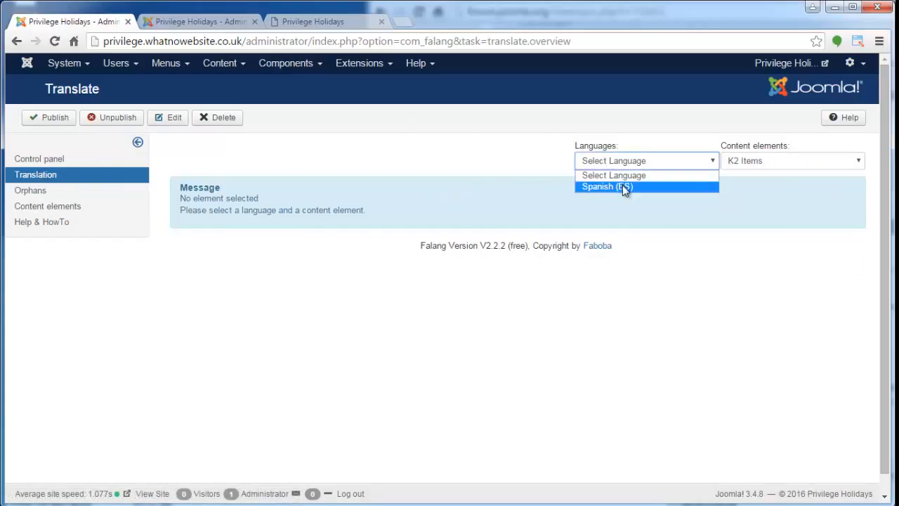
{"action": "left_click", "coordinate": [622, 186]}
{"action": "left_click", "coordinate": [744, 156]}
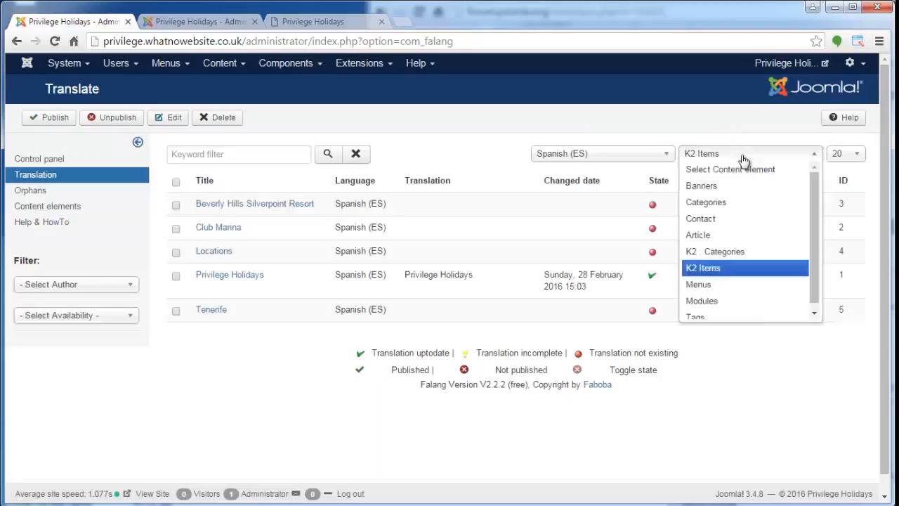
{"action": "left_click", "coordinate": [718, 270]}
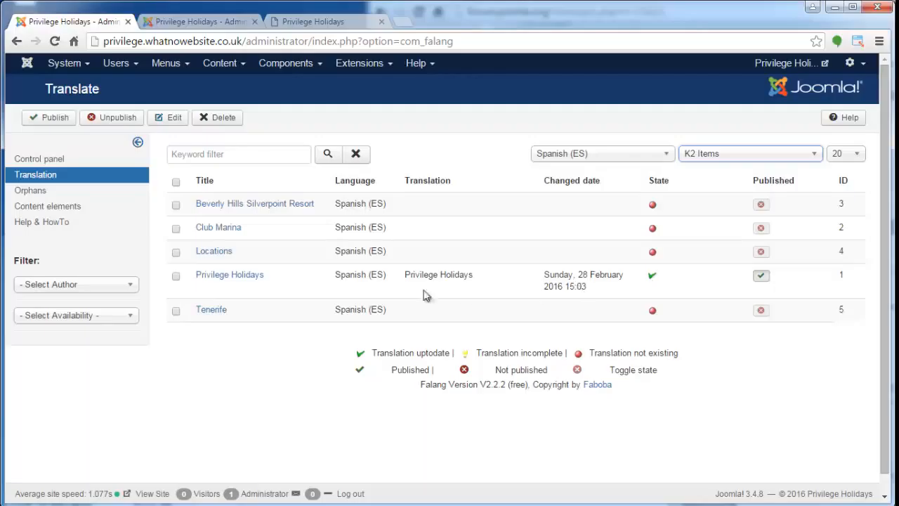
- Open the Privilege Holidays item from the K2 items list for editing
{"action": "left_click", "coordinate": [267, 67]}
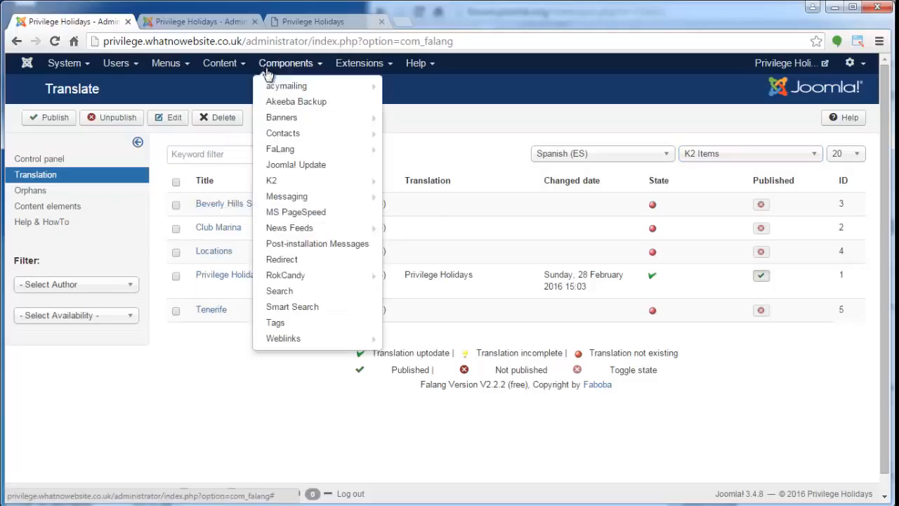
{"action": "mouse_move", "coordinate": [274, 181]}
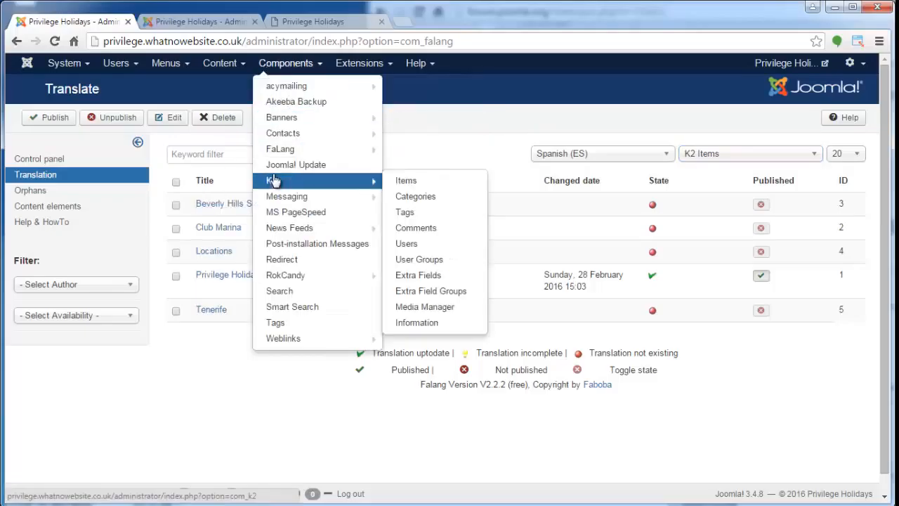
{"action": "left_click", "coordinate": [405, 181]}
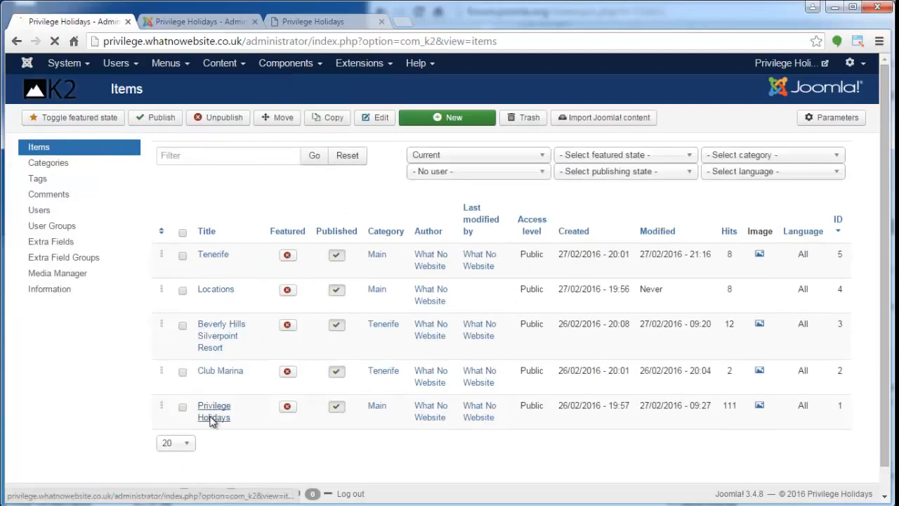
{"action": "left_click", "coordinate": [212, 415]}
- Add a <br /> tag on a new line below the last paragraph of the item's content, and save and close it
{"action": "scroll", "coordinate": [211, 295], "scroll_direction": "down", "scroll_amount": 3}
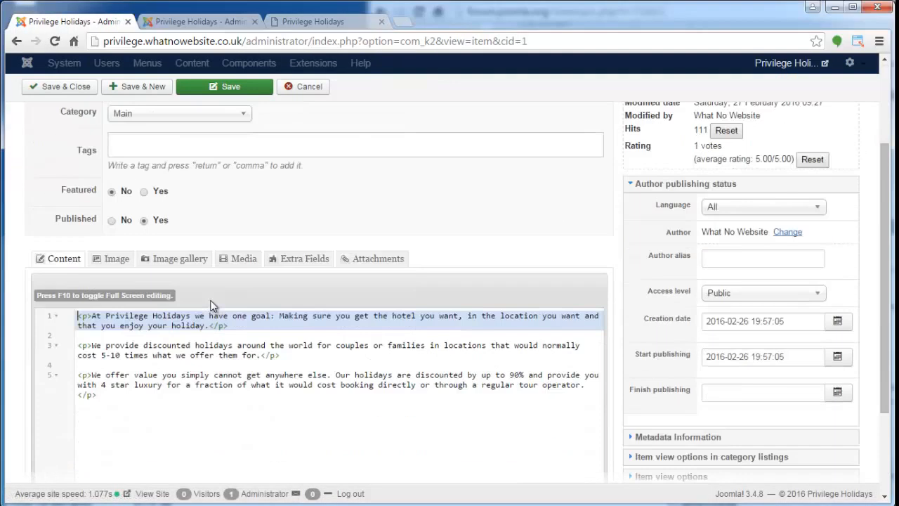
{"action": "left_click", "coordinate": [116, 331]}
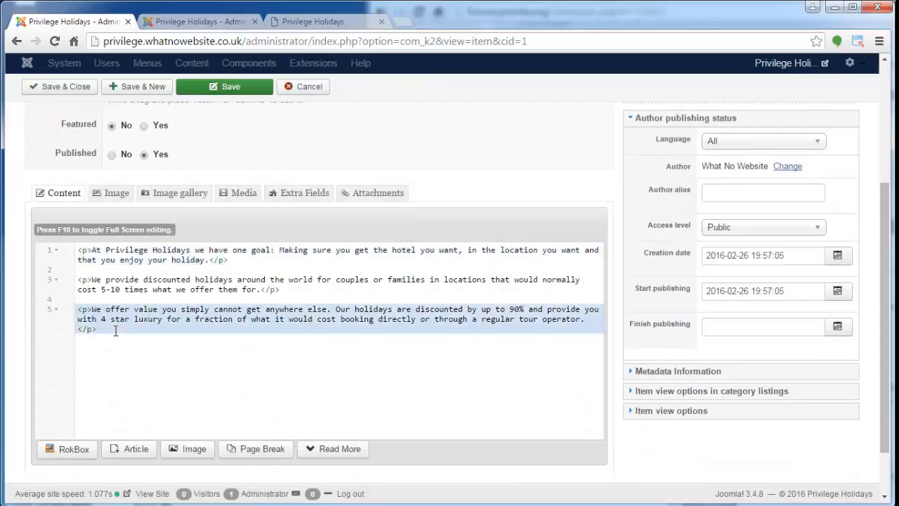
{"action": "key", "text": "Return"}
{"action": "key", "text": "Return"}
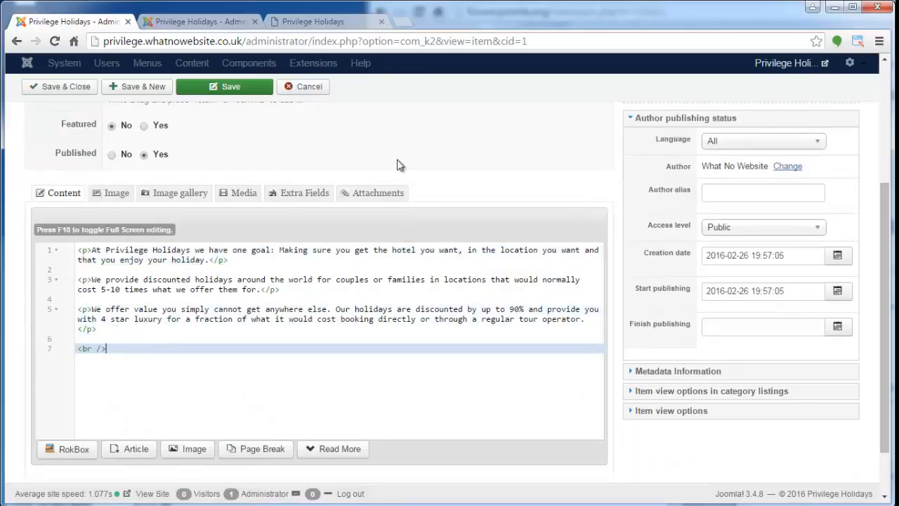
{"action": "left_click", "coordinate": [81, 88]}
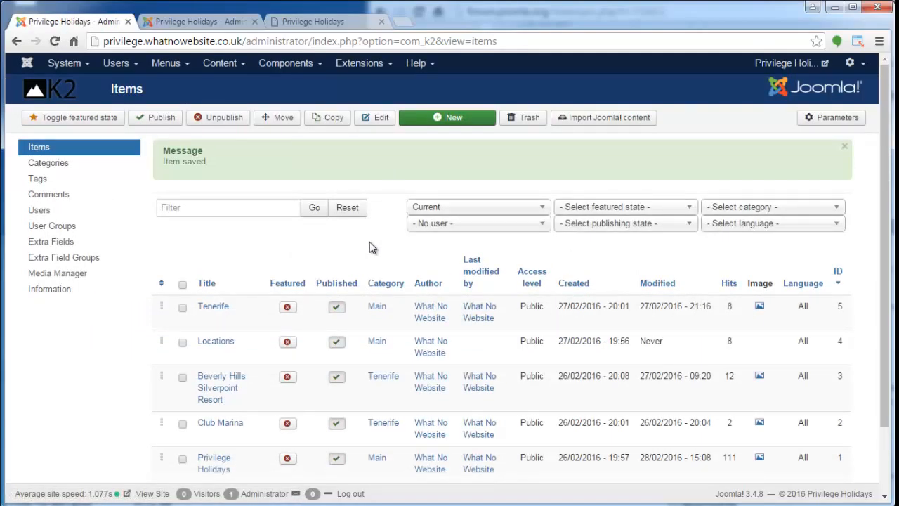
- Reopen FaLang's translation list and check the translation state of the Privilege Holidays item
{"action": "left_click", "coordinate": [284, 63]}
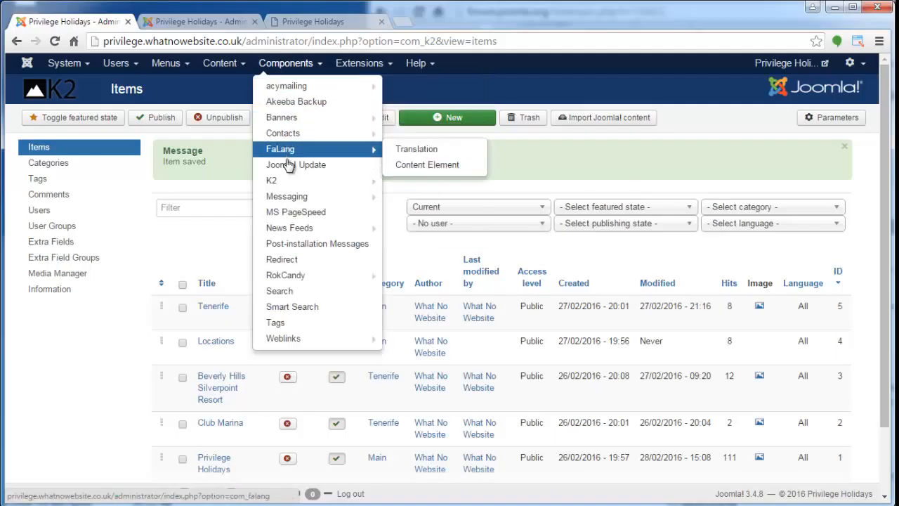
{"action": "mouse_move", "coordinate": [292, 182]}
{"action": "mouse_move", "coordinate": [302, 149]}
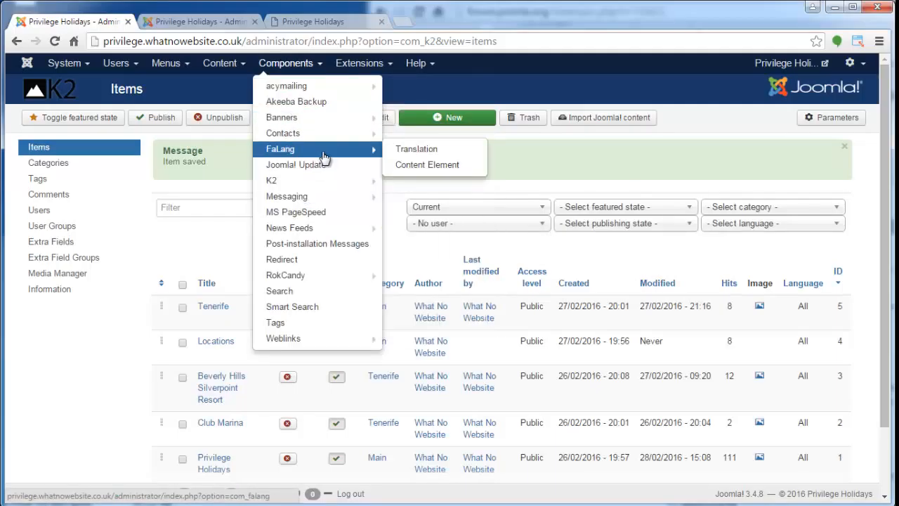
{"action": "left_click", "coordinate": [420, 149]}
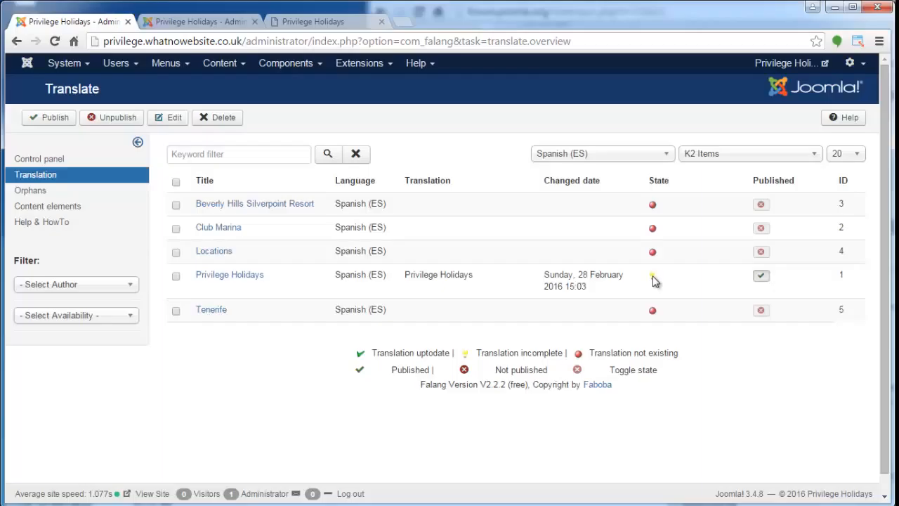
- Switch the public site's home page to English and view its Privilege Holidays article
{"action": "left_click", "coordinate": [324, 21]}
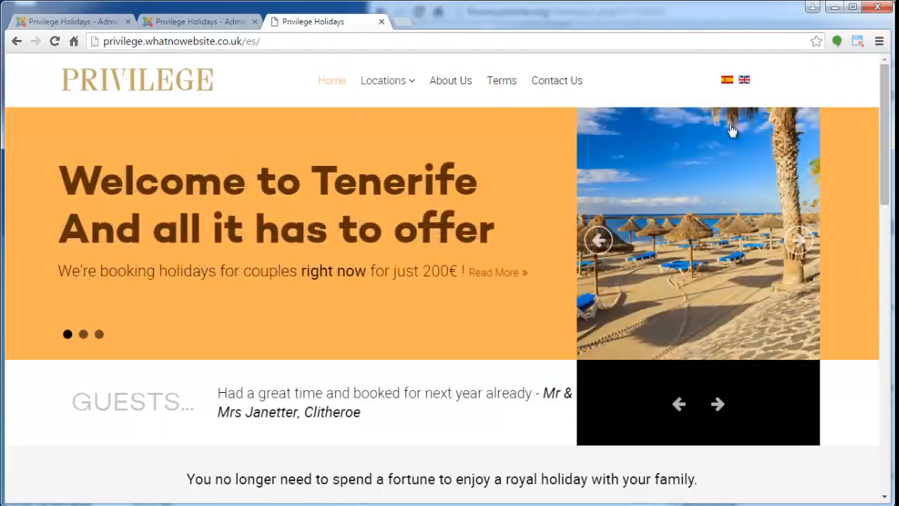
{"action": "left_click", "coordinate": [744, 79]}
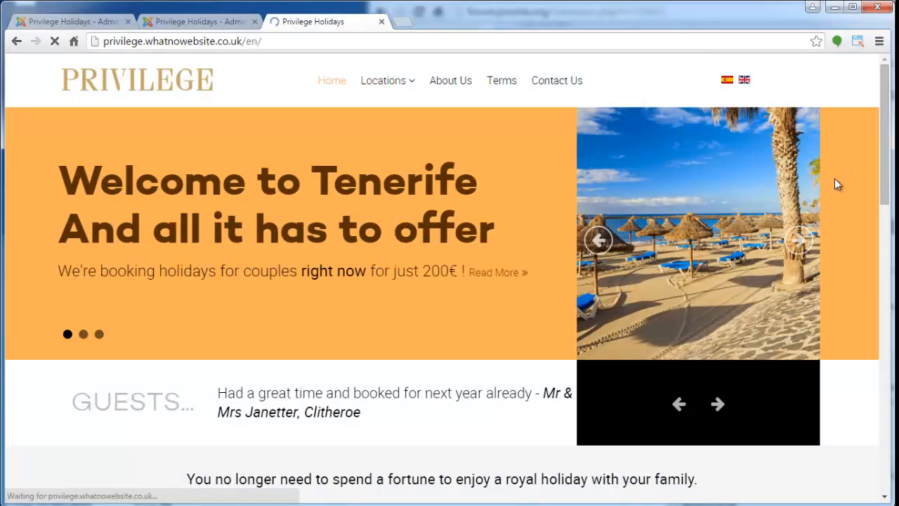
{"action": "left_click_drag", "start_coordinate": [883, 136], "coordinate": [878, 304]}
- Review the Spanish translation of the Privilege Holidays item in FaLang and close it without saving
{"action": "left_click", "coordinate": [80, 21]}
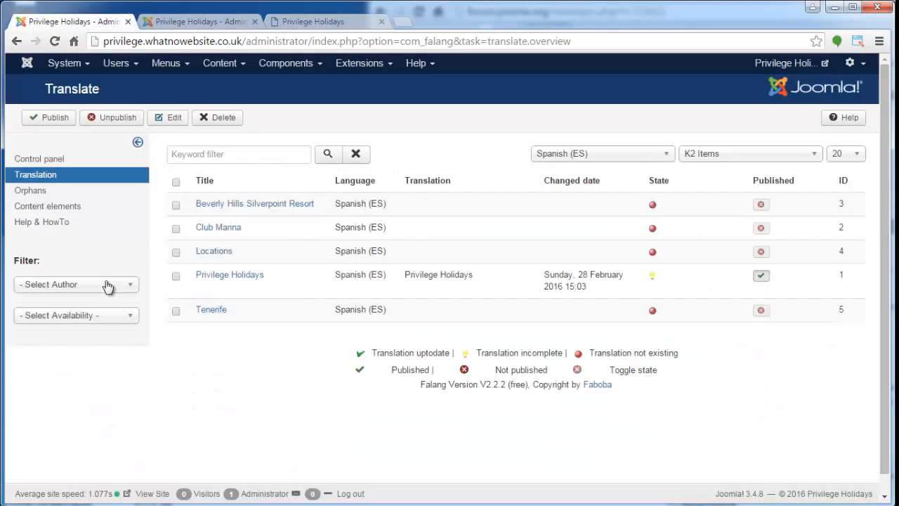
{"action": "left_click", "coordinate": [242, 277]}
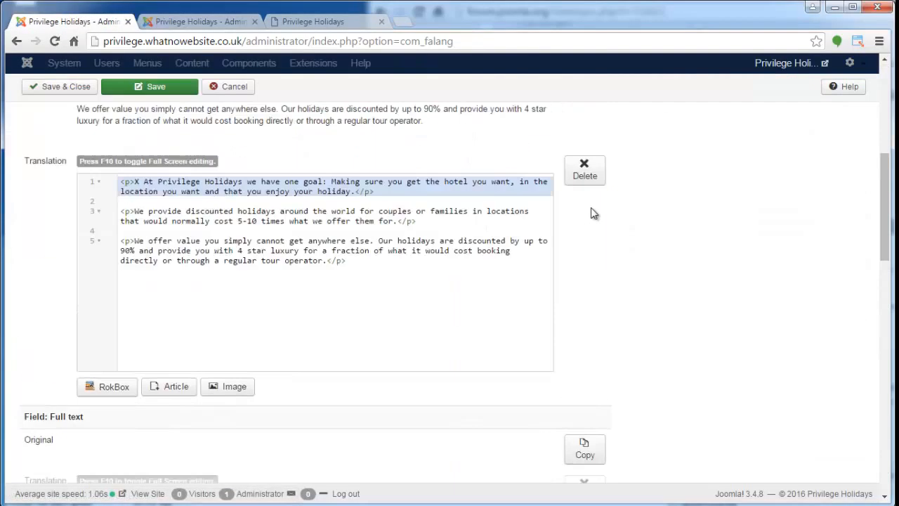
{"action": "scroll", "coordinate": [595, 214], "scroll_direction": "up", "scroll_amount": 5}
{"action": "left_click", "coordinate": [252, 254]}
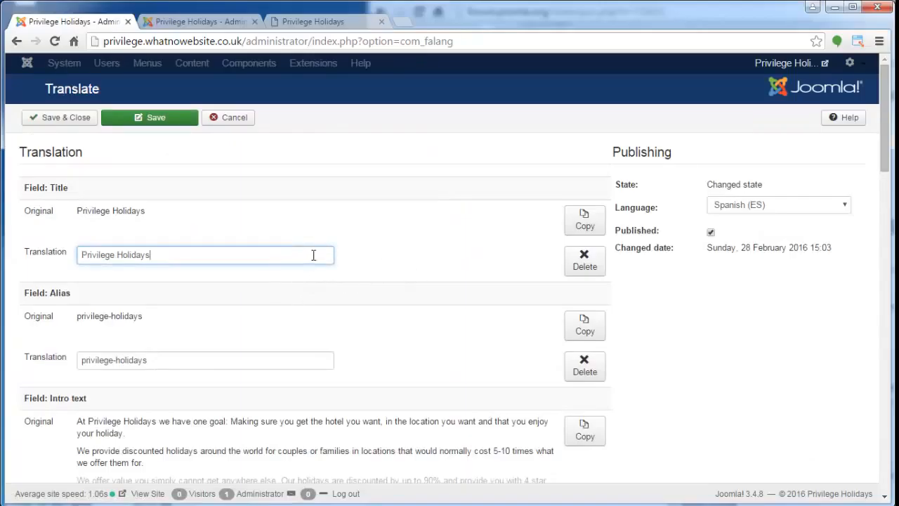
{"action": "left_click", "coordinate": [242, 124]}
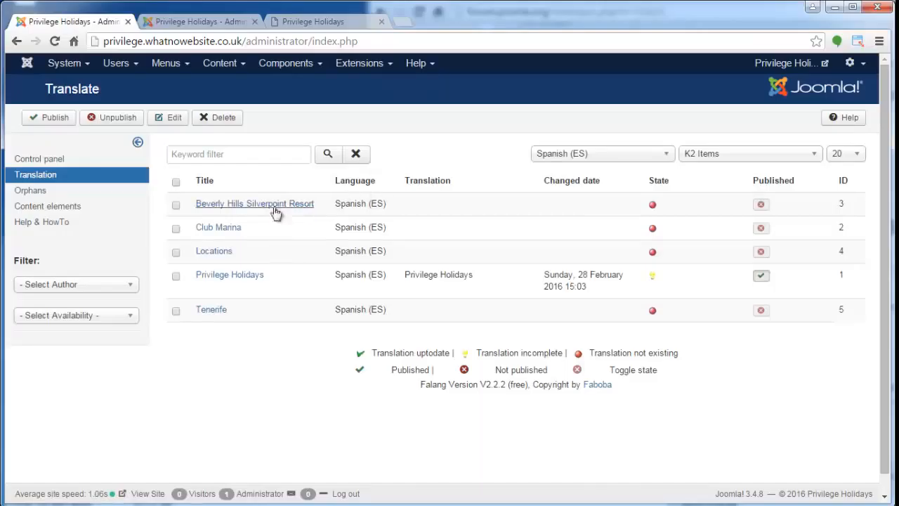
- Open the Spanish translation of the Locations item and set its translated title to "Ubicaciones"
{"action": "left_click", "coordinate": [215, 252]}
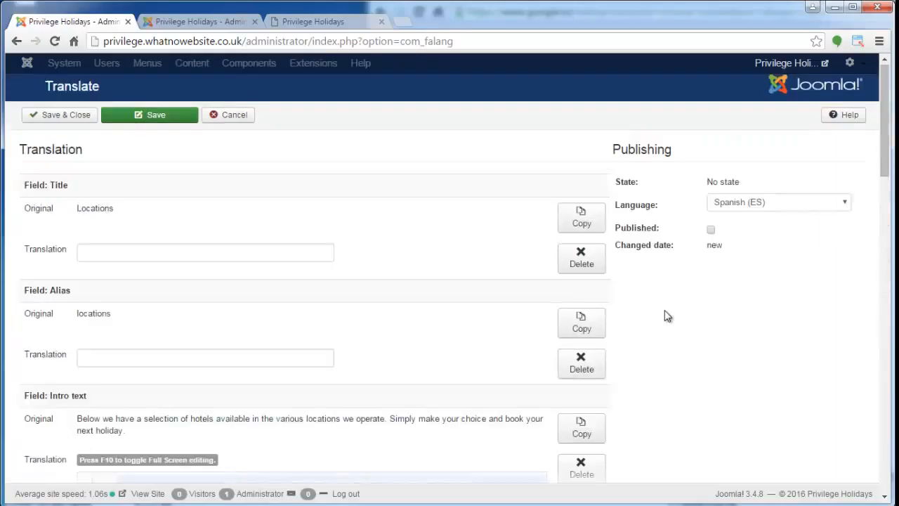
{"action": "double_click", "coordinate": [97, 210]}
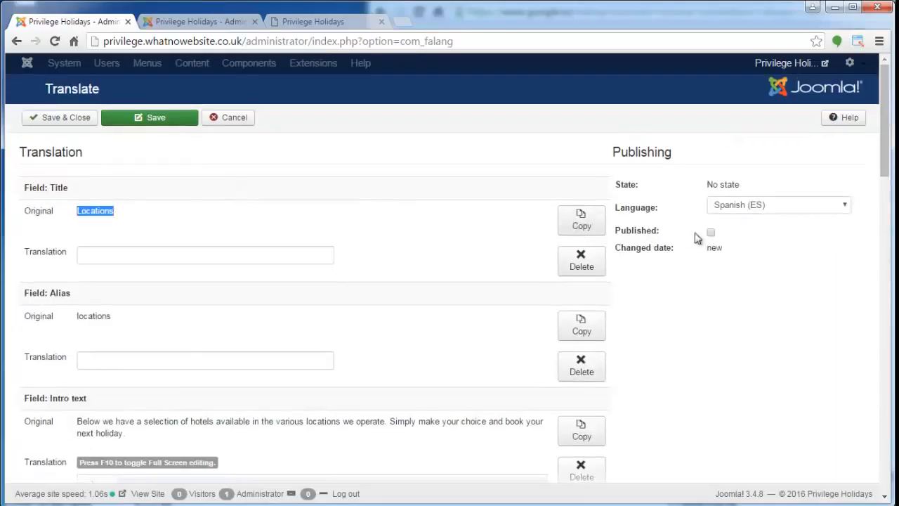
{"action": "left_click", "coordinate": [238, 253]}
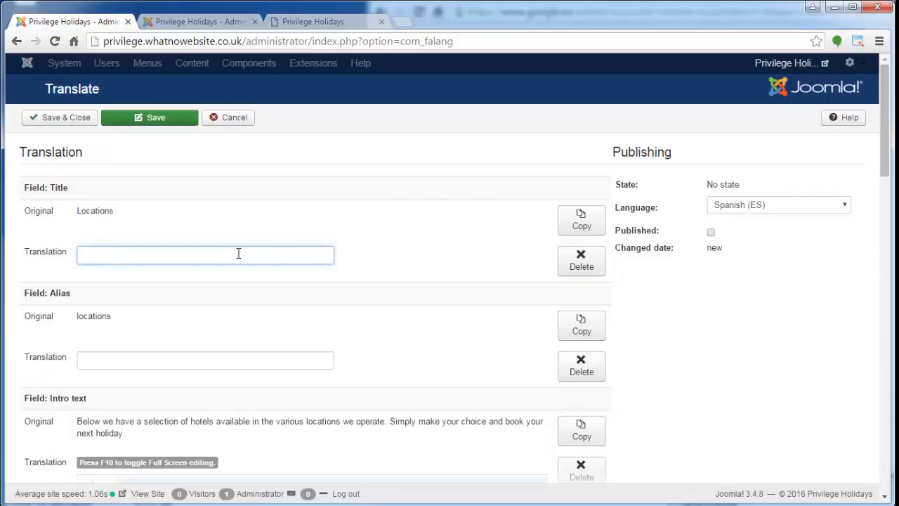
{"action": "key", "text": "ctrl+v"}
{"action": "type", "text": "U"}
- Copy the translated title into the alias translation and make it lowercase, "ubicaciones"
{"action": "key", "text": "ctrl+a"}
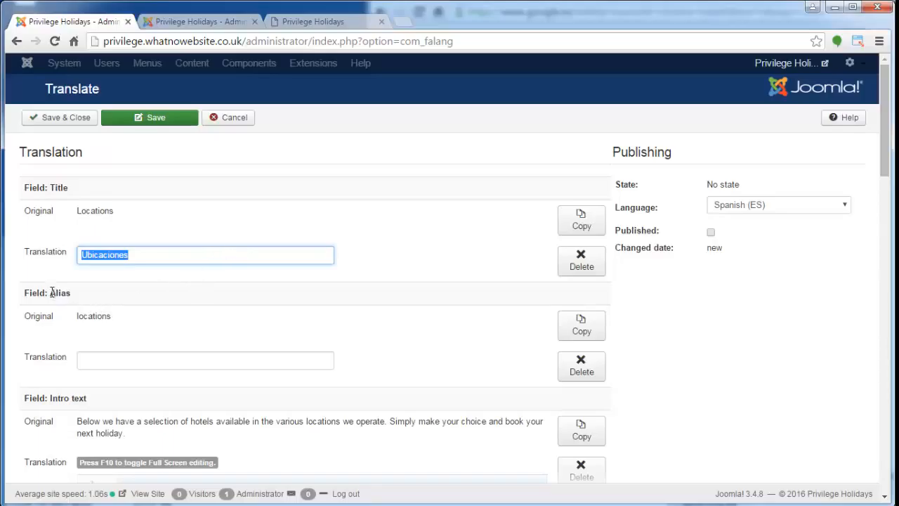
{"action": "left_click_drag", "start_coordinate": [51, 293], "coordinate": [71, 294]}
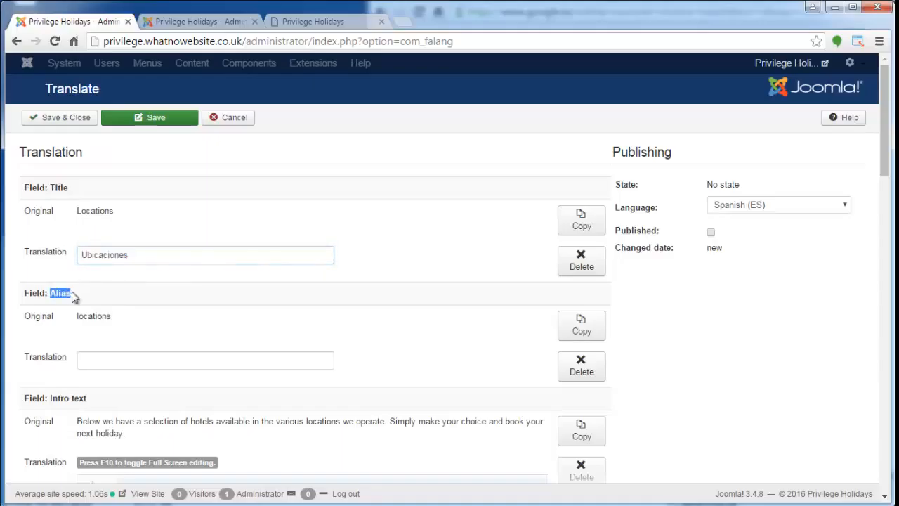
{"action": "left_click", "coordinate": [130, 360]}
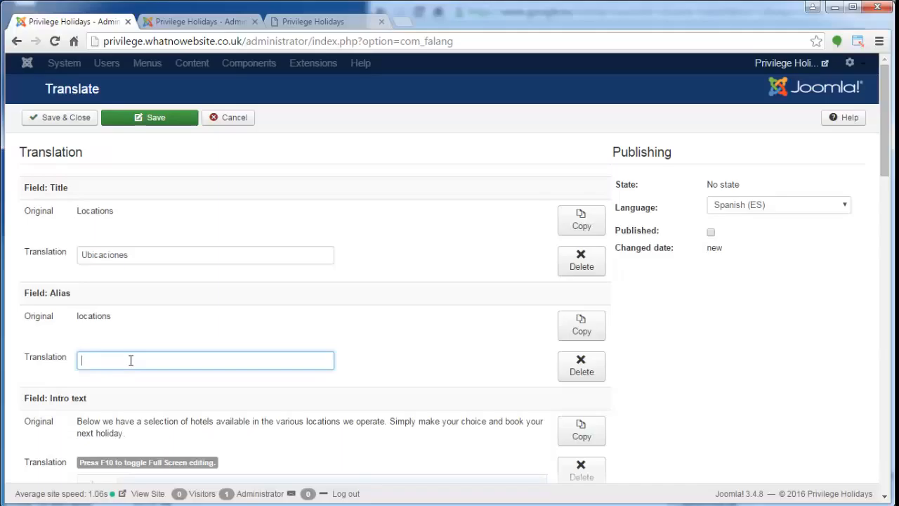
{"action": "key", "text": "ctrl+v"}
- Copy the original intro text into its translation and remove the blank line and leading spaces before the paragraph
{"action": "scroll", "coordinate": [694, 305], "scroll_direction": "down", "scroll_amount": 2}
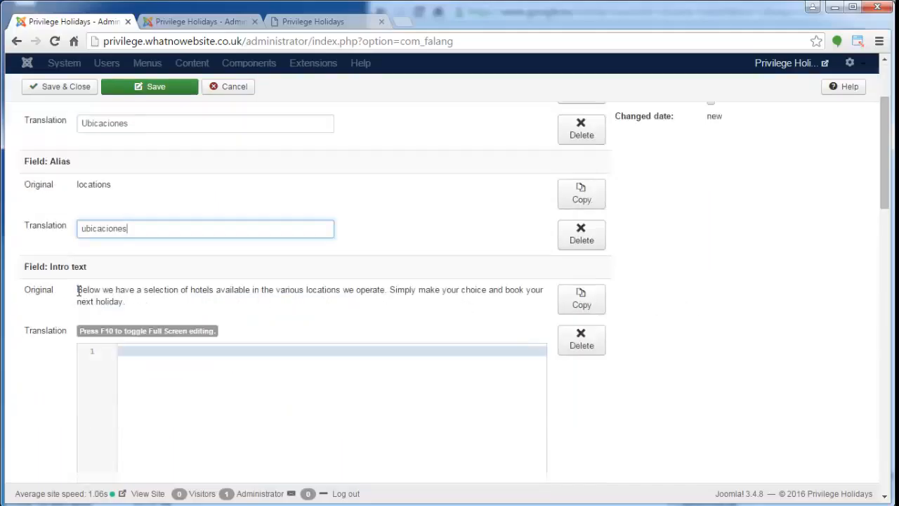
{"action": "left_click_drag", "start_coordinate": [81, 289], "coordinate": [126, 302]}
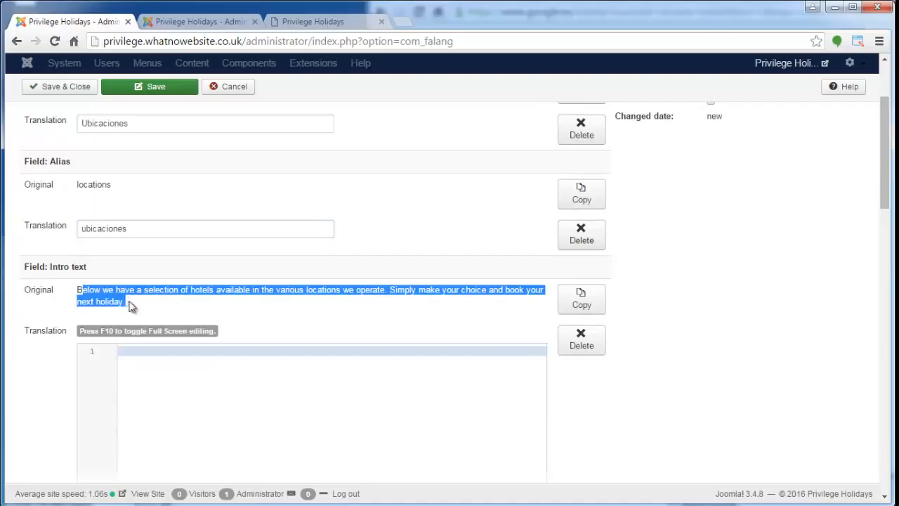
{"action": "left_click", "coordinate": [580, 301]}
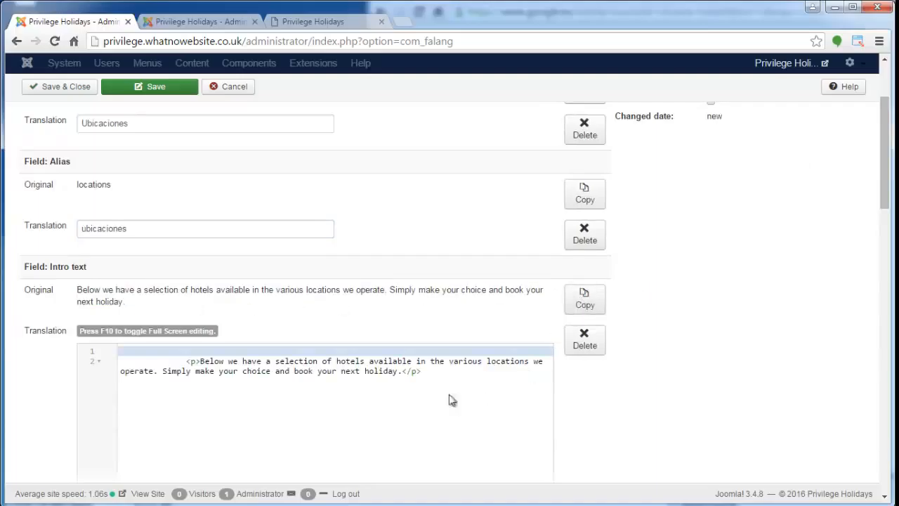
{"action": "left_click_drag", "start_coordinate": [188, 362], "coordinate": [54, 351]}
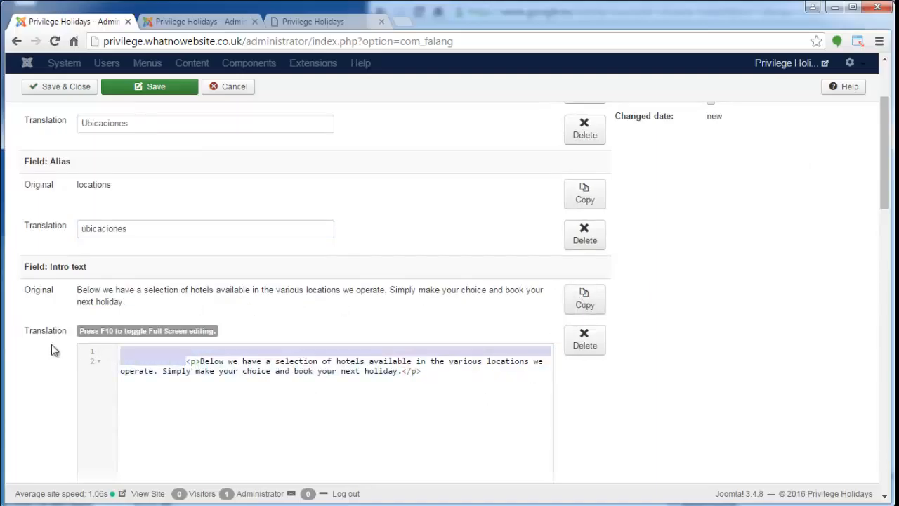
{"action": "key", "text": "BackSpace"}
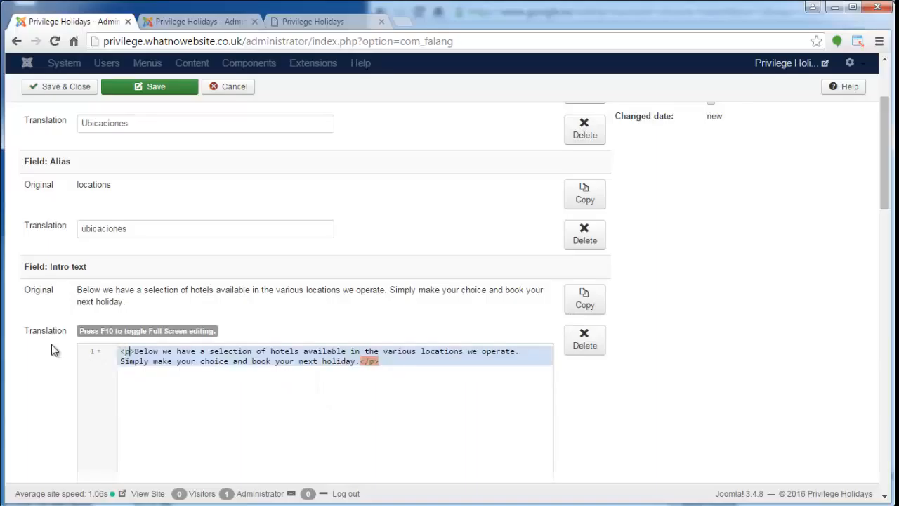
- Replace the English intro paragraph with "<p>Abajo hay un seleccion de hoteles que puede elijir usted por su vacacion.</p>"
{"action": "key", "text": "Right"}
{"action": "key", "text": "Home"}
{"action": "key", "text": "Return"}
{"action": "key", "text": "Return"}
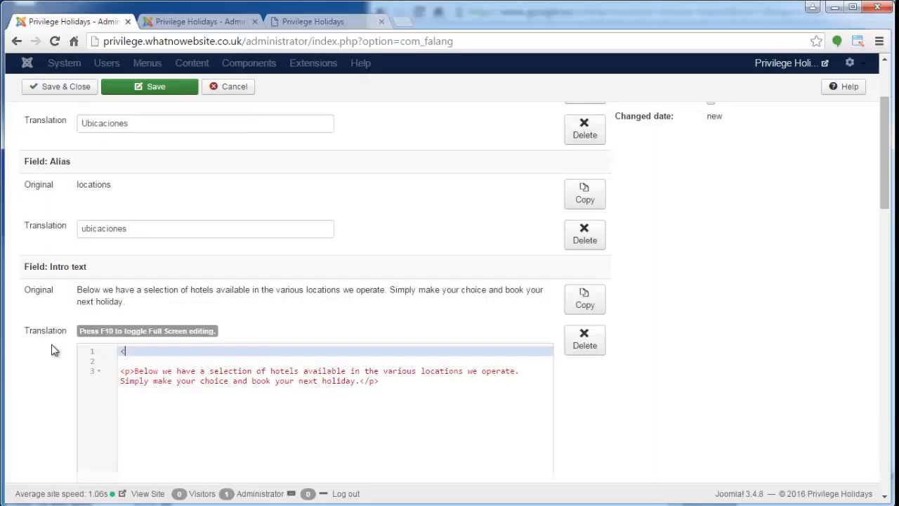
{"action": "type", "text": ">"}
{"action": "key", "text": "Delete"}
{"action": "key", "text": "BackSpace"}
{"action": "key", "text": "BackSpace"}
{"action": "key", "text": "BackSpace"}
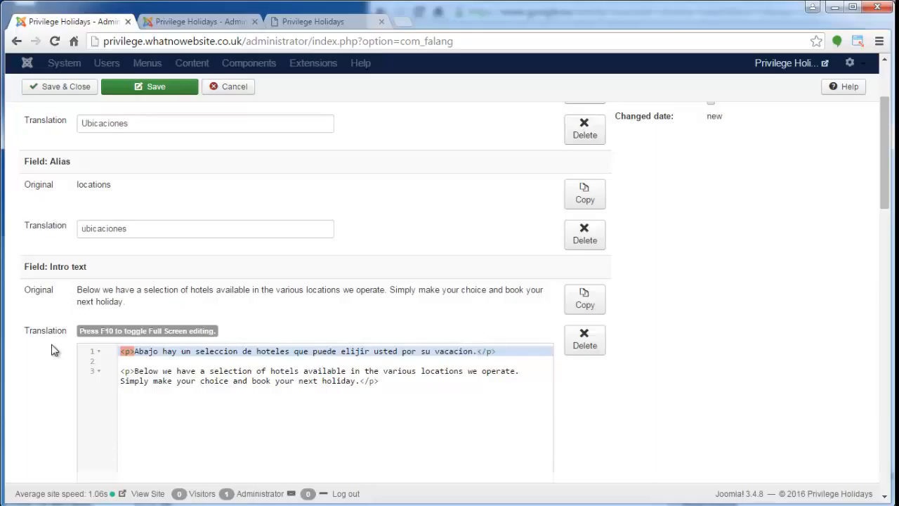
{"action": "key", "text": "shift+ctrl+End"}
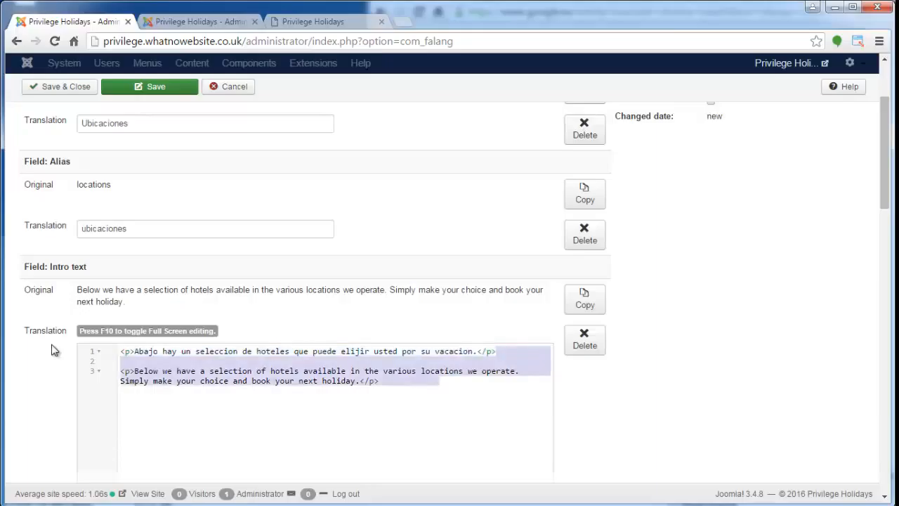
{"action": "key", "text": "BackSpace"}
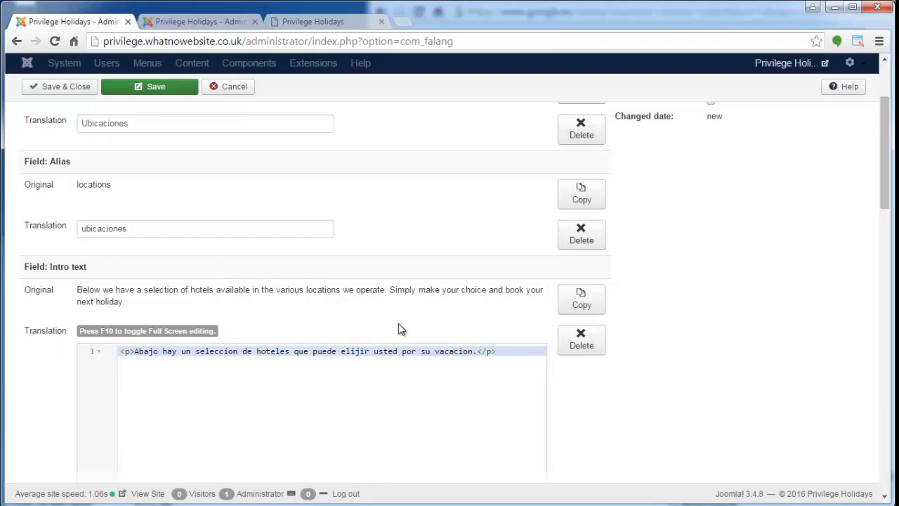
- Set the translations of both the meta keywords and the meta description to "ubicaciones"
{"action": "middle_click", "coordinate": [646, 283]}
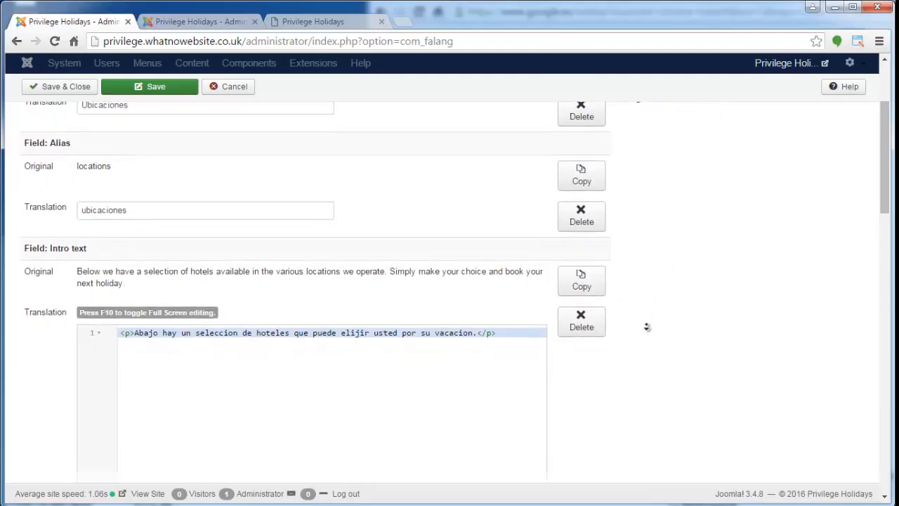
{"action": "middle_click", "coordinate": [647, 329]}
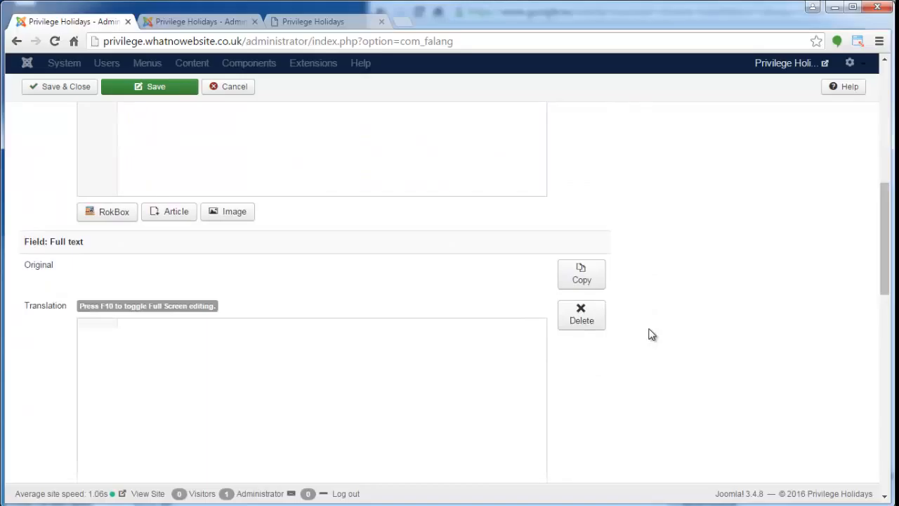
{"action": "scroll", "coordinate": [652, 334], "scroll_direction": "down", "scroll_amount": 4}
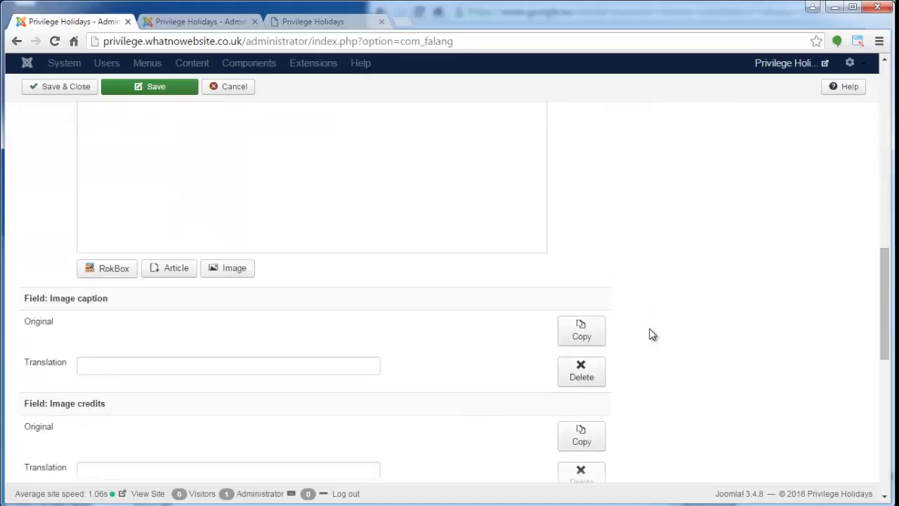
{"action": "scroll", "coordinate": [652, 334], "scroll_direction": "down", "scroll_amount": 2}
{"action": "scroll", "coordinate": [652, 334], "scroll_direction": "down", "scroll_amount": 6}
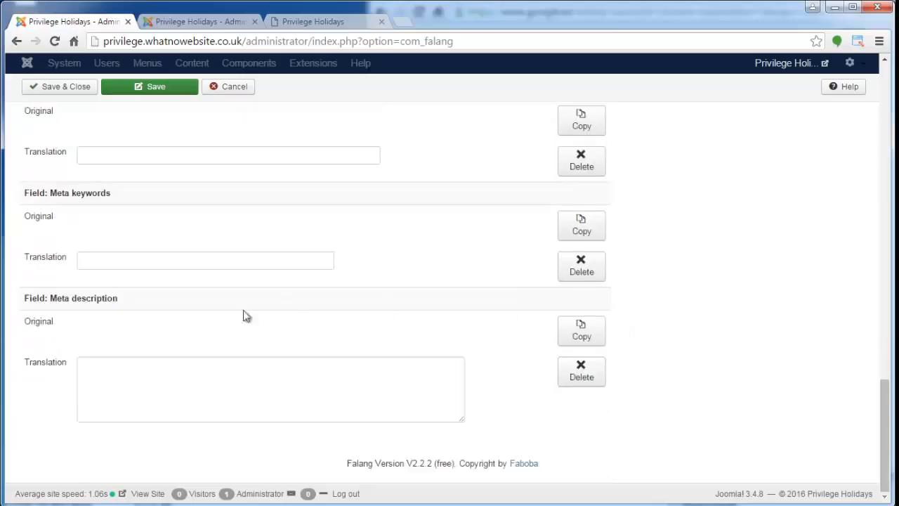
{"action": "left_click", "coordinate": [163, 259]}
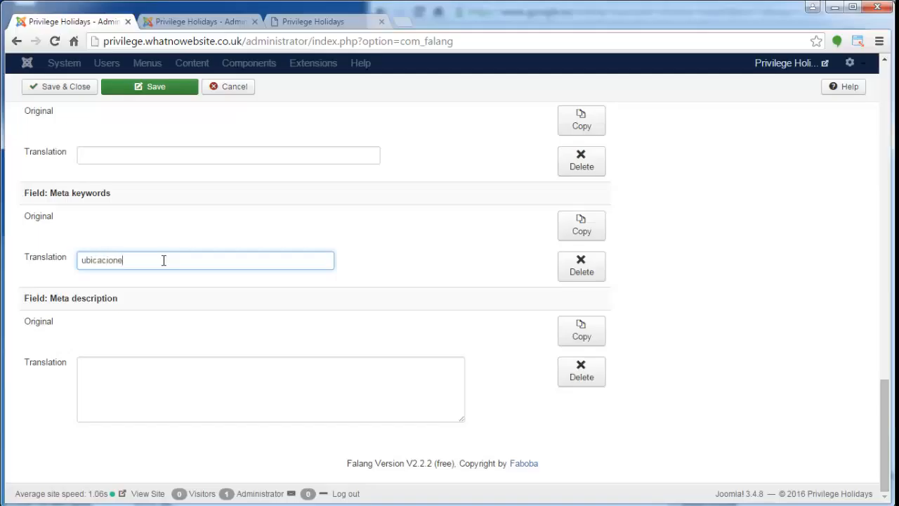
{"action": "key", "text": "ctrl+a"}
{"action": "key", "text": "ctrl+c"}
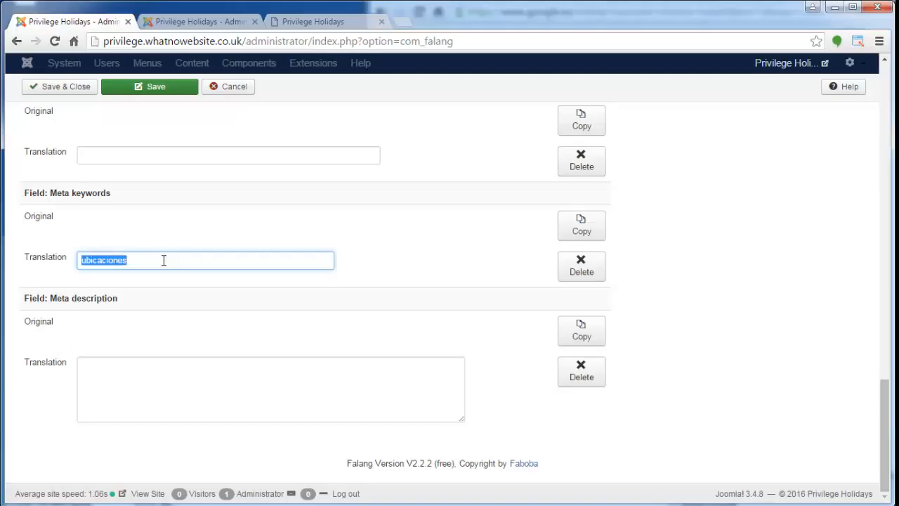
{"action": "left_click", "coordinate": [154, 365]}
{"action": "key", "text": "ctrl+v"}
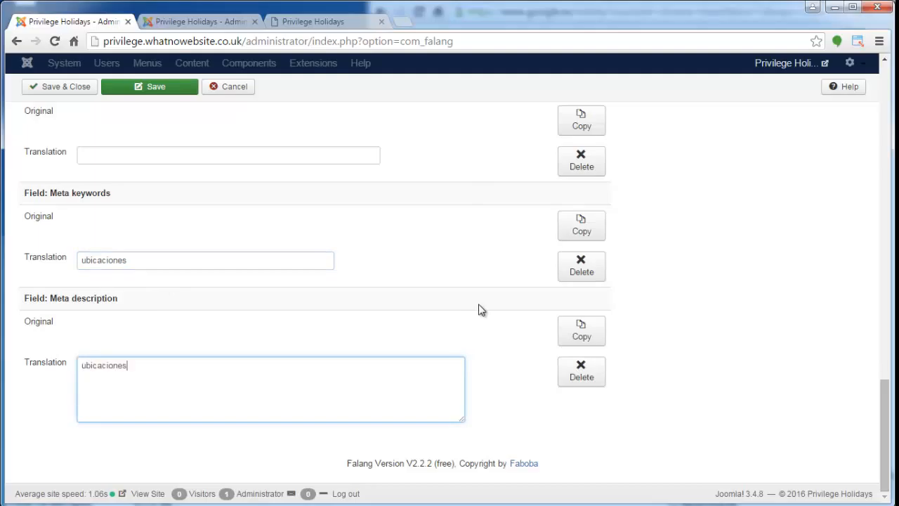
{"action": "left_click", "coordinate": [479, 310]}
- Mark the Spanish translation of Locations as published, and save and close it
{"action": "scroll", "coordinate": [685, 318], "scroll_direction": "up", "scroll_amount": 5}
{"action": "scroll", "coordinate": [685, 318], "scroll_direction": "up", "scroll_amount": 10}
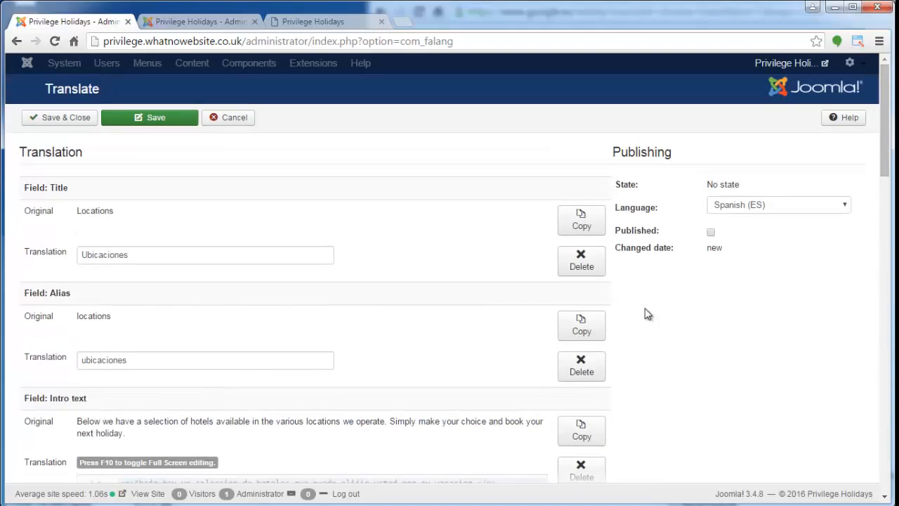
{"action": "left_click", "coordinate": [711, 232]}
{"action": "left_click", "coordinate": [59, 118]}
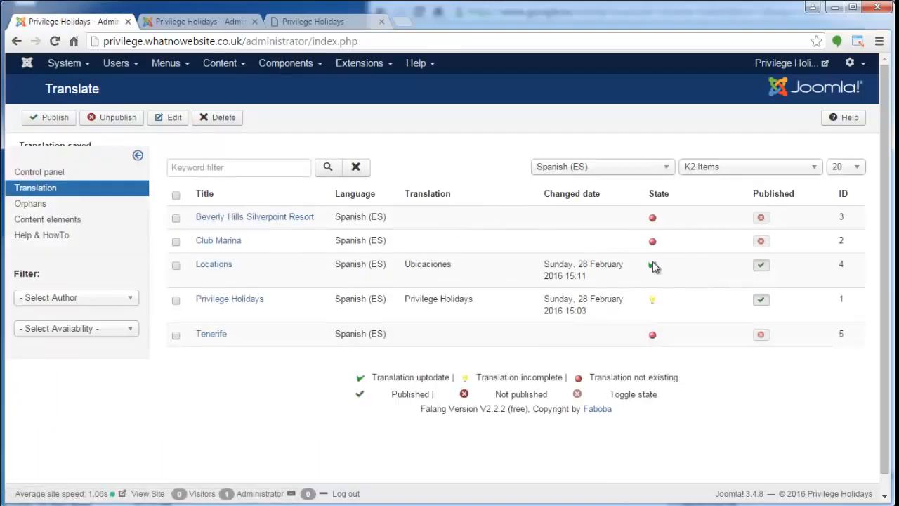
- Open the Locations page on the English public site and switch it to Spanish to check the translated text
{"action": "left_click", "coordinate": [313, 22]}
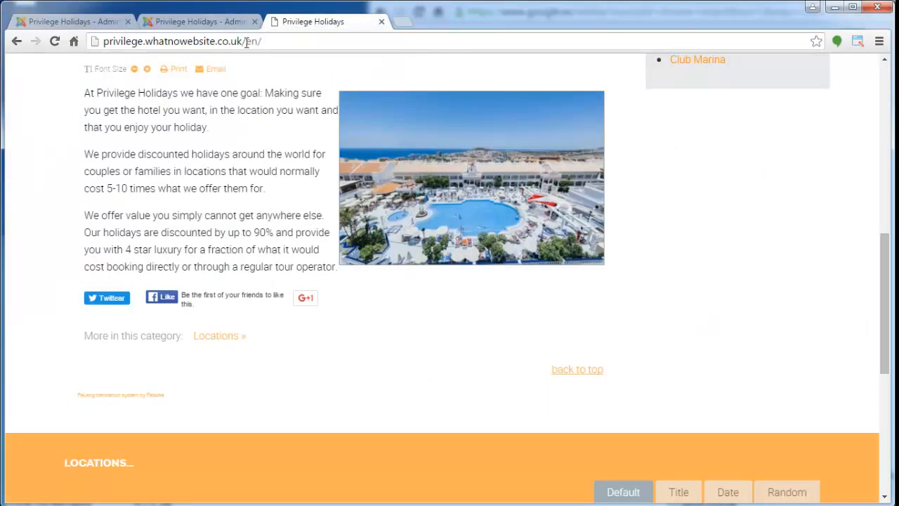
{"action": "left_click_drag", "start_coordinate": [246, 44], "coordinate": [297, 44]}
{"action": "left_click", "coordinate": [650, 209]}
{"action": "scroll", "coordinate": [650, 209], "scroll_direction": "up", "scroll_amount": 8}
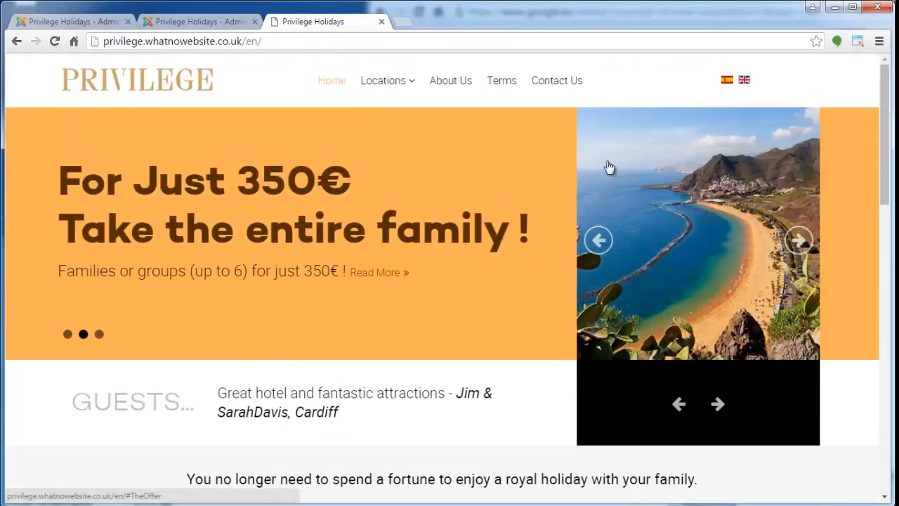
{"action": "left_click", "coordinate": [384, 84]}
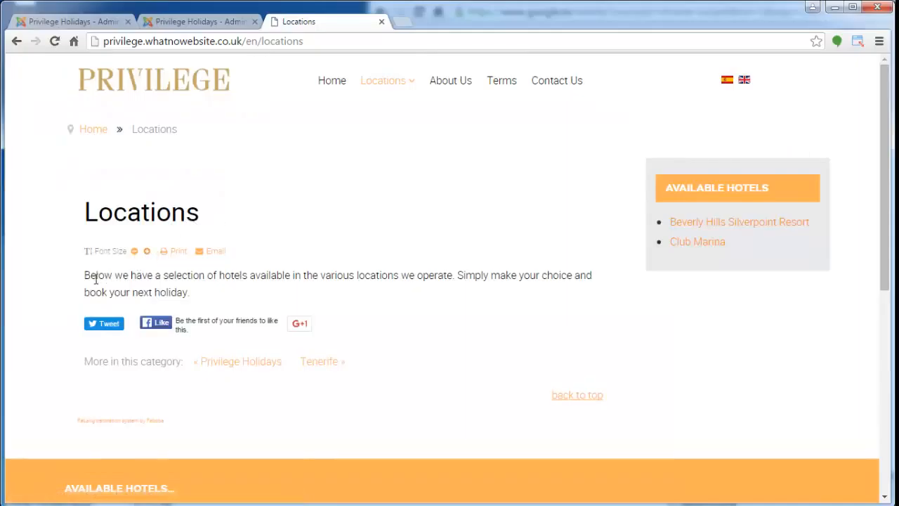
{"action": "triple_click", "coordinate": [96, 278]}
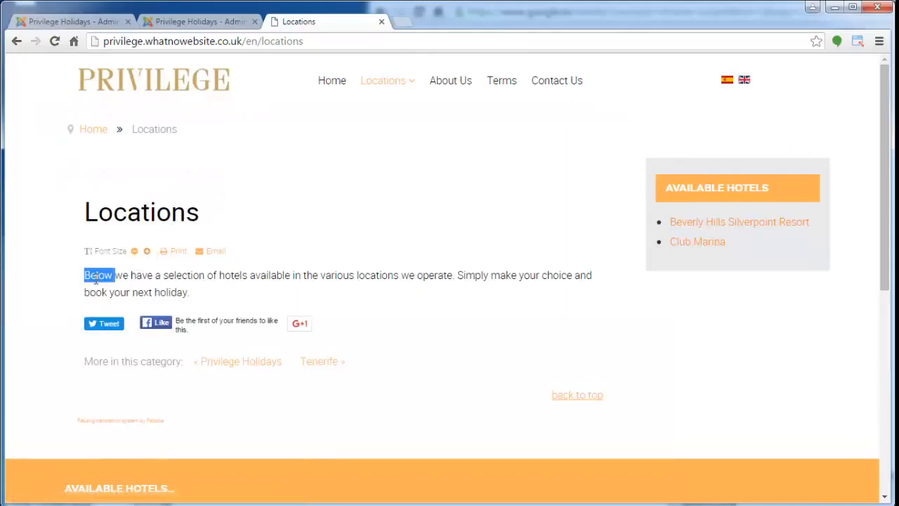
{"action": "left_click", "coordinate": [729, 82]}
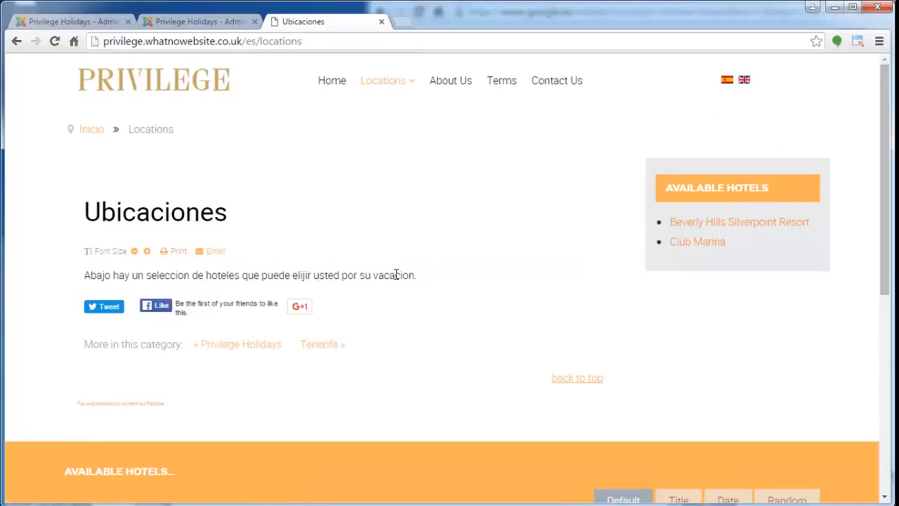
- Check the URL alias of the Spanish Locations page, return to the site's home page, and list the Menus content for Spanish translation in FaLang
{"action": "double_click", "coordinate": [273, 41]}
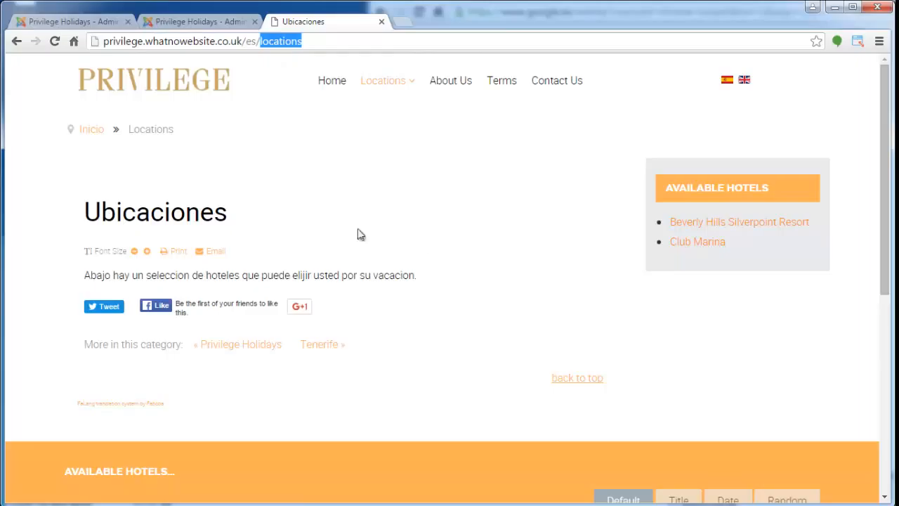
{"action": "left_click", "coordinate": [173, 93]}
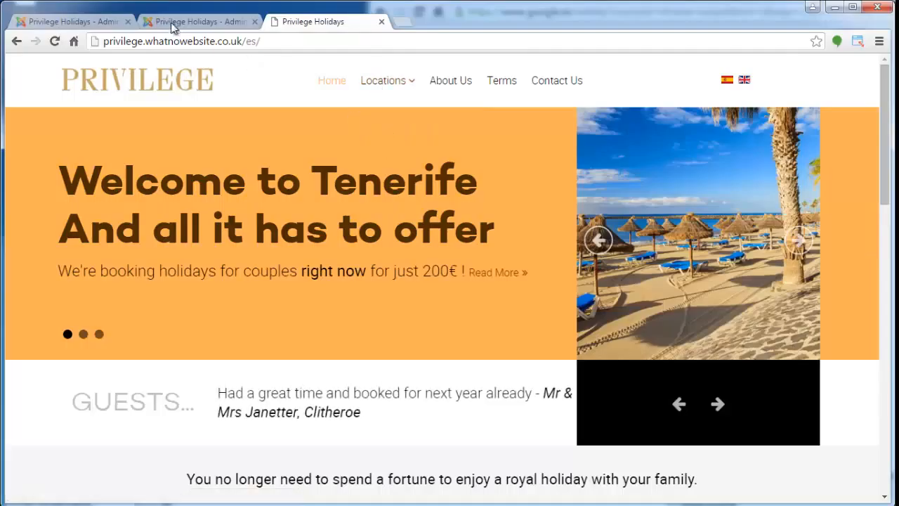
{"action": "left_click", "coordinate": [86, 23]}
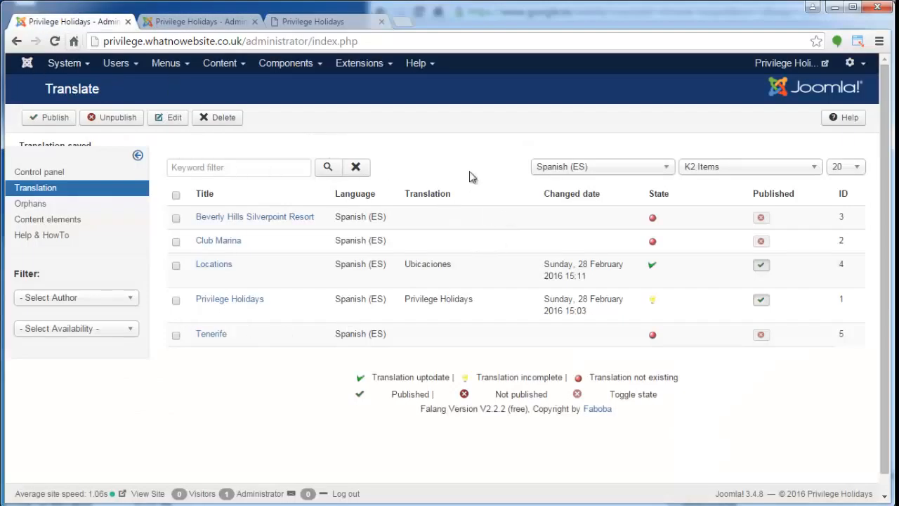
{"action": "left_click", "coordinate": [713, 167]}
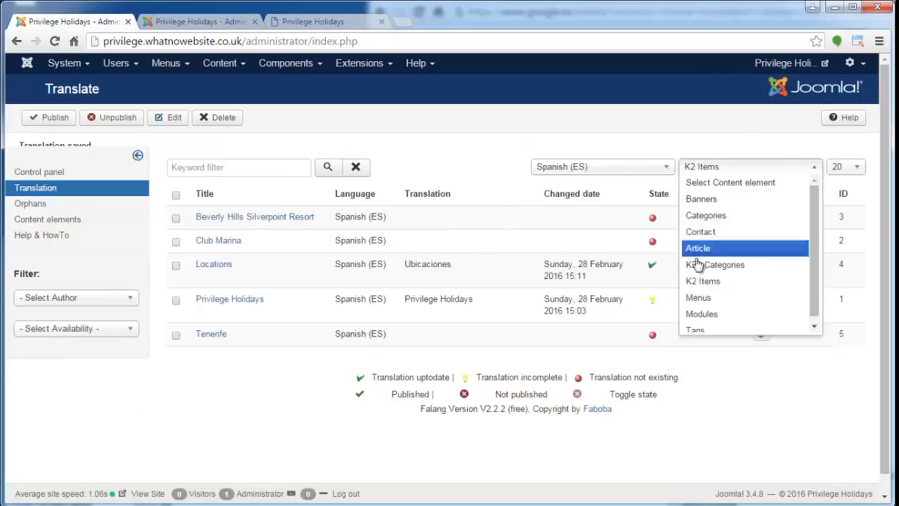
{"action": "left_click", "coordinate": [698, 298]}
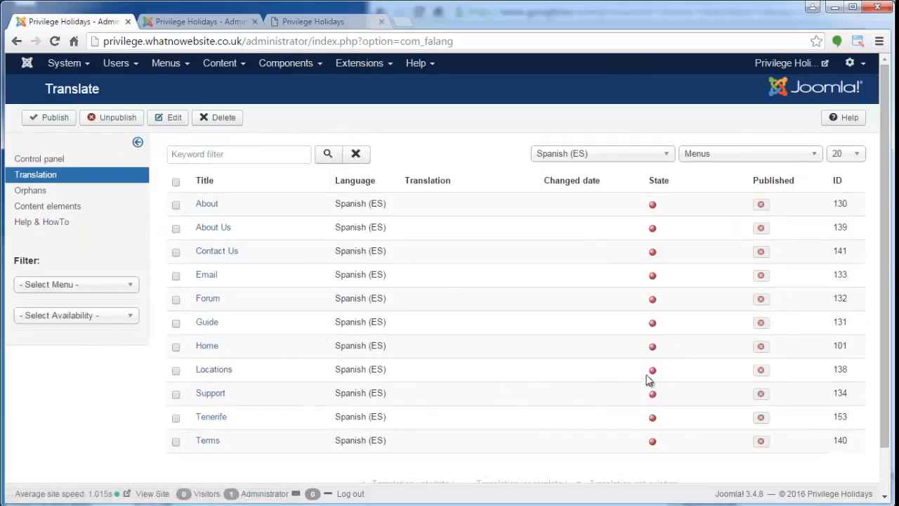
- Set the Spanish translations of the Locations menu item's name and menu alias to "ubicaciones"
{"action": "left_click", "coordinate": [212, 370]}
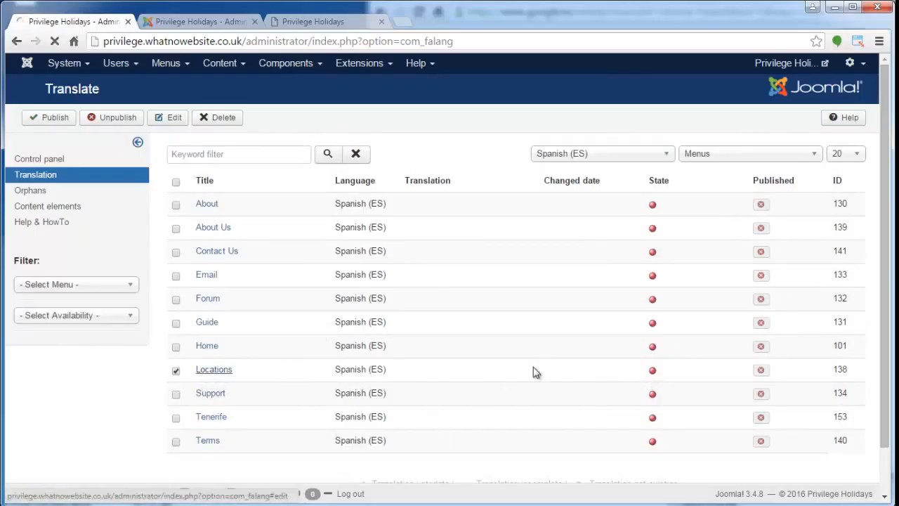
{"action": "left_click", "coordinate": [237, 242]}
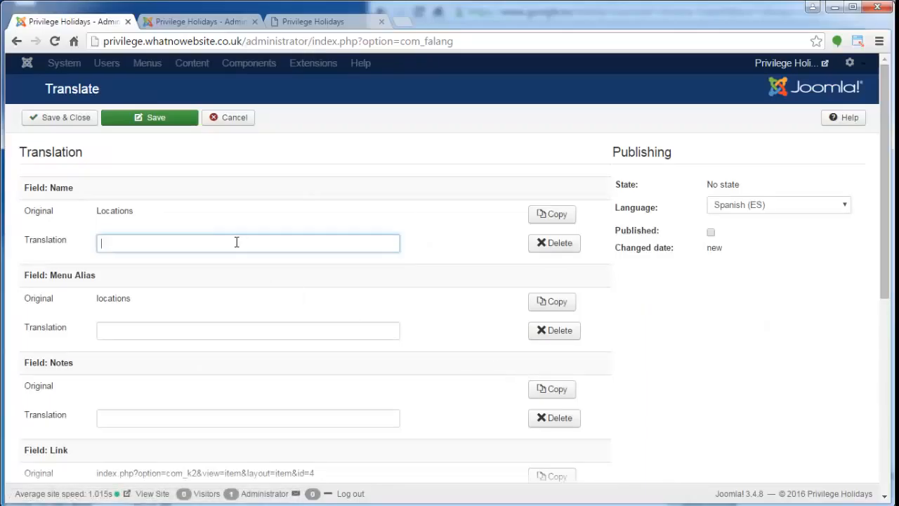
{"action": "type", "text": "ubicaciones"}
{"action": "left_click", "coordinate": [251, 328]}
{"action": "key", "text": "ctrl+v"}
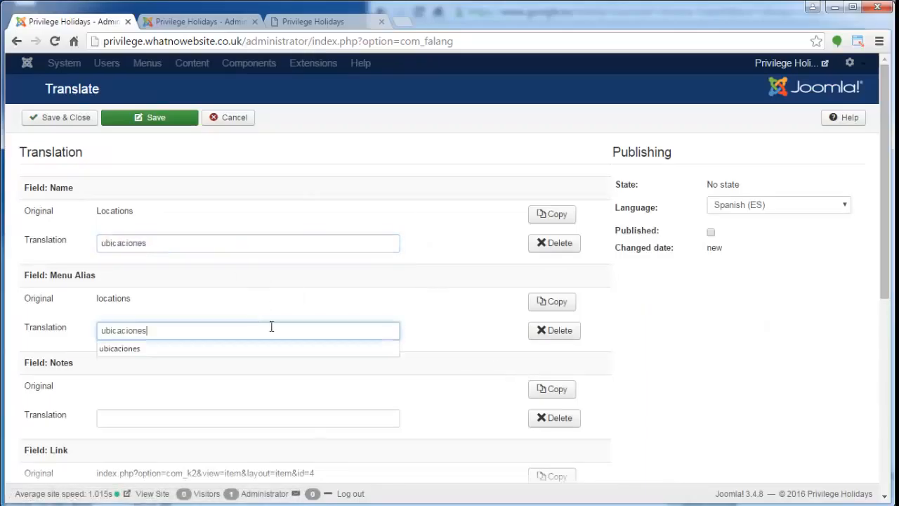
- Review the remaining fields of the Locations menu translation, mark it as published, and save and close it
{"action": "left_click", "coordinate": [392, 295]}
{"action": "scroll", "coordinate": [432, 283], "scroll_direction": "down", "scroll_amount": 4}
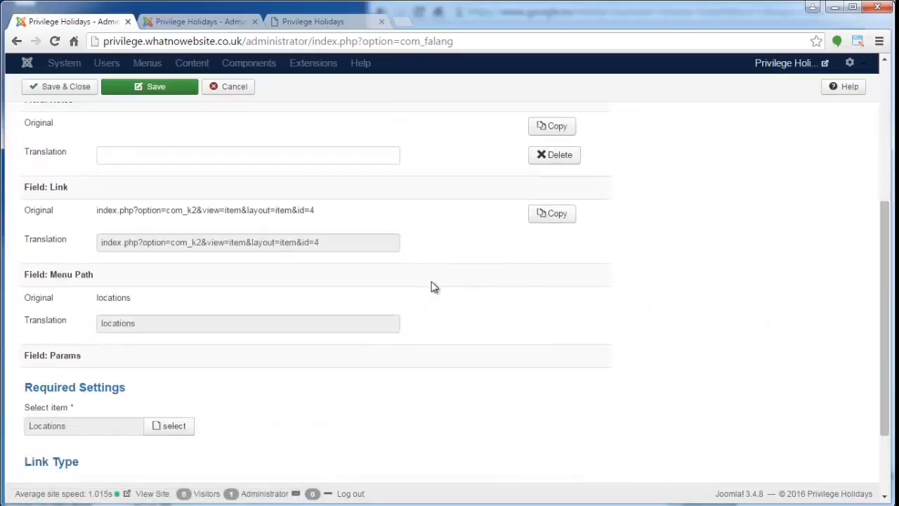
{"action": "scroll", "coordinate": [431, 284], "scroll_direction": "down", "scroll_amount": 2}
{"action": "scroll", "coordinate": [431, 285], "scroll_direction": "up", "scroll_amount": 6}
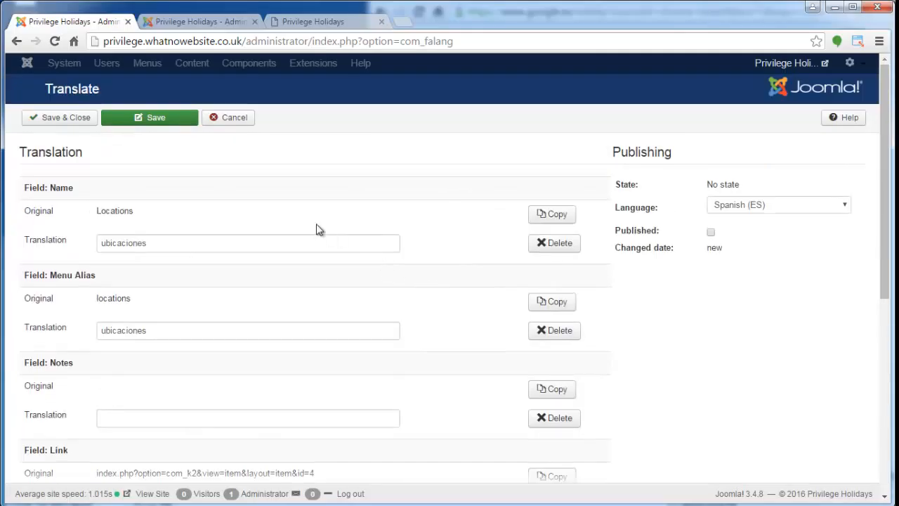
{"action": "left_click", "coordinate": [711, 231]}
{"action": "left_click", "coordinate": [56, 119]}
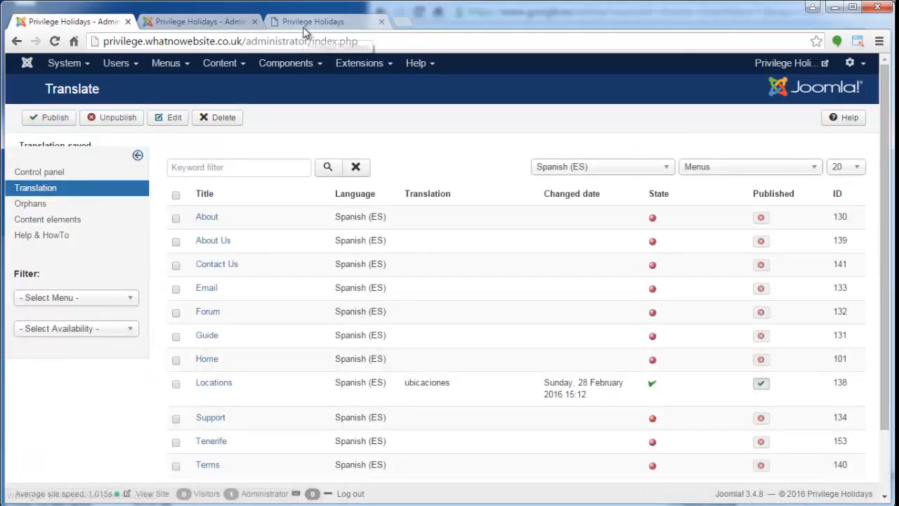
- Reload the Spanish public home page to check the Locations entry in the main menu
{"action": "left_click", "coordinate": [303, 27]}
{"action": "mouse_move", "coordinate": [379, 88]}
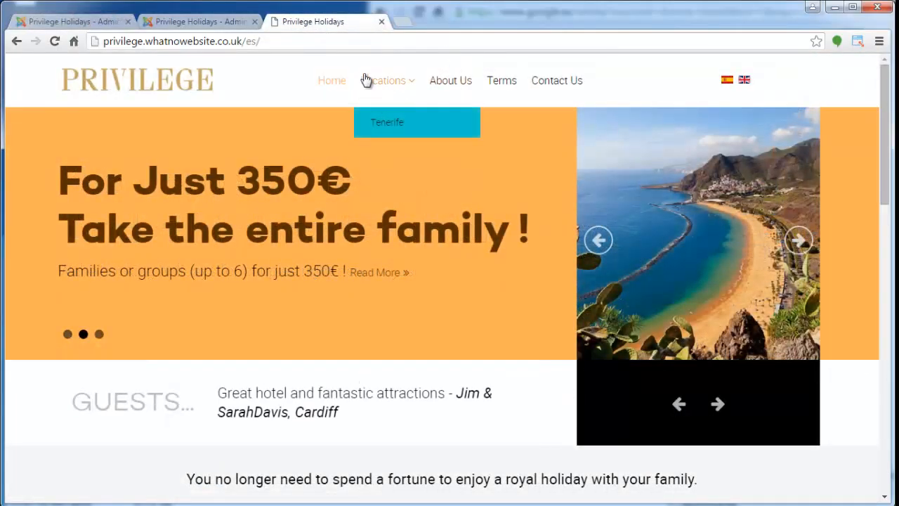
{"action": "left_click", "coordinate": [134, 77]}
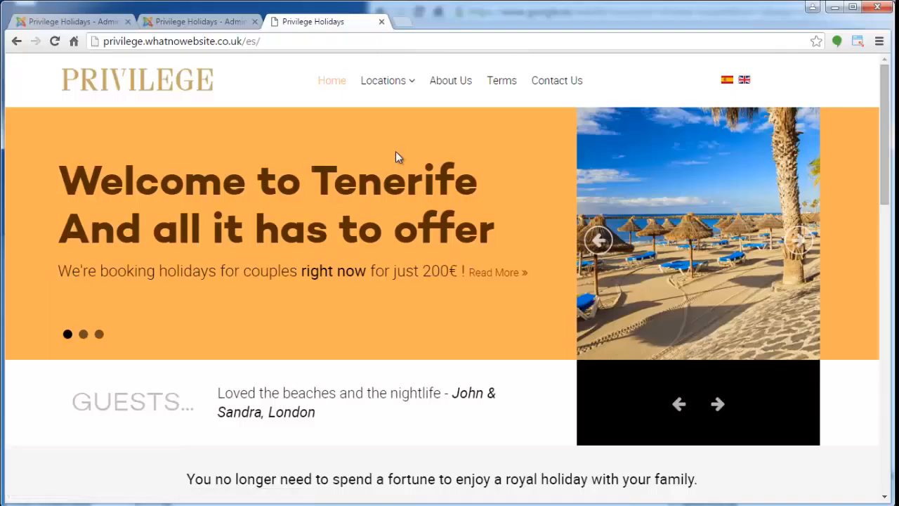
- Open Joomla's cache maintenance in the administrator and delete all site cache groups
{"action": "left_click", "coordinate": [76, 21]}
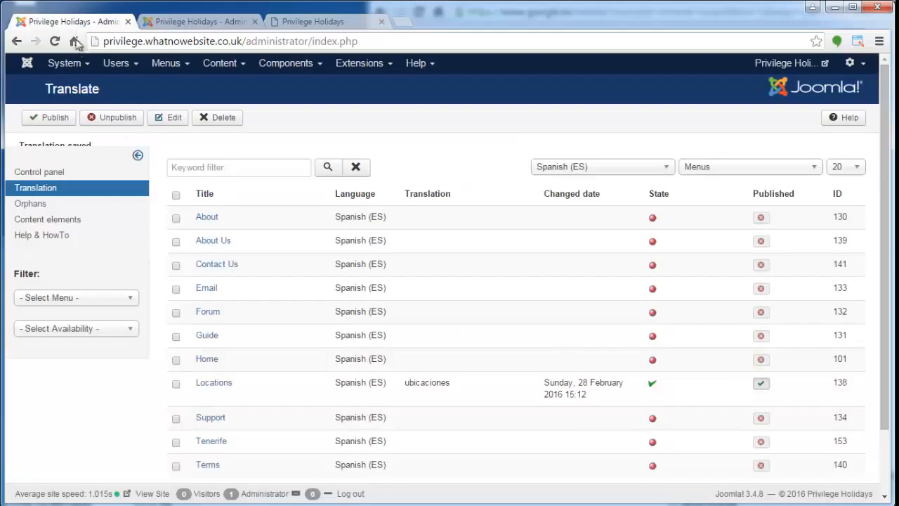
{"action": "left_click", "coordinate": [77, 66]}
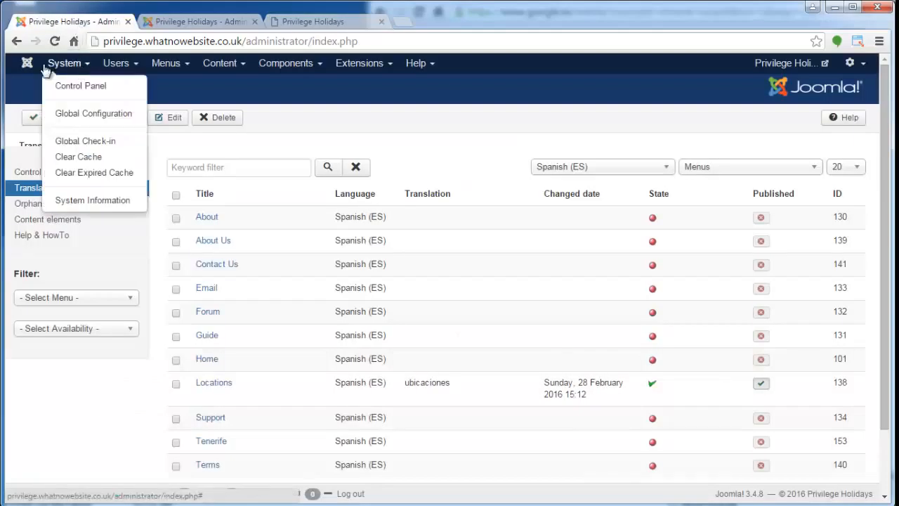
{"action": "left_click", "coordinate": [78, 156]}
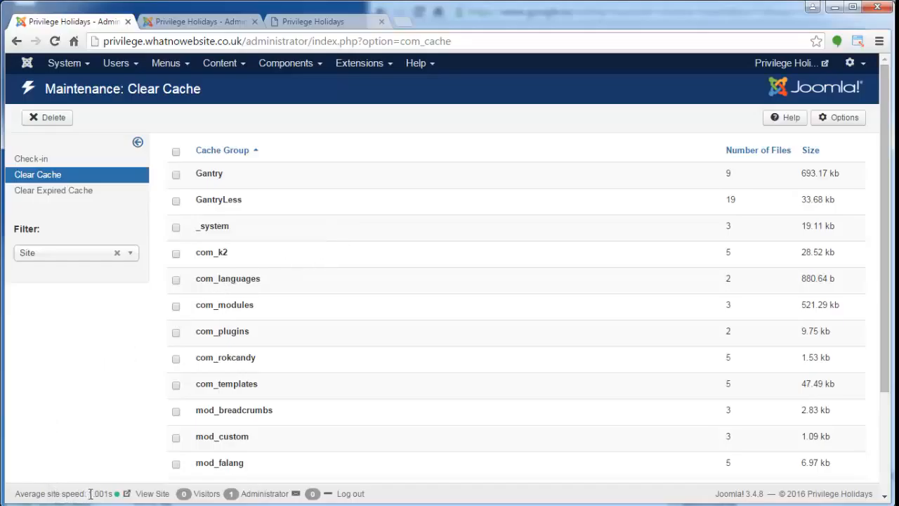
{"action": "left_click", "coordinate": [175, 152]}
{"action": "left_click", "coordinate": [47, 125]}
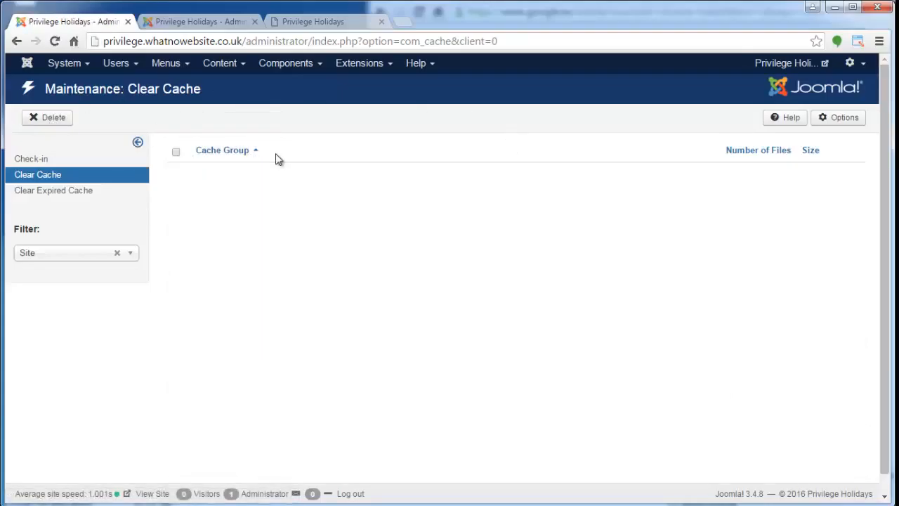
- Reload the Spanish public home page with the cleared cache and check the translated menu entry and its submenu
{"action": "left_click", "coordinate": [328, 23]}
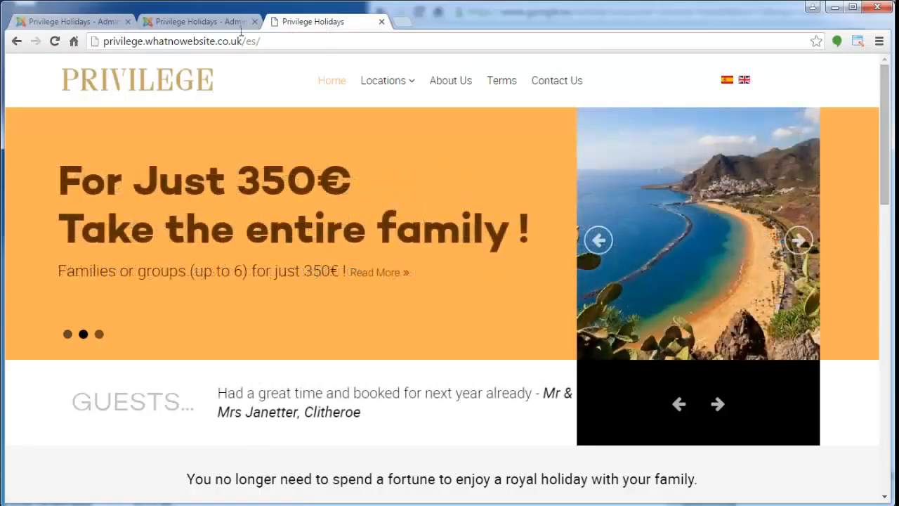
{"action": "left_click", "coordinate": [138, 86]}
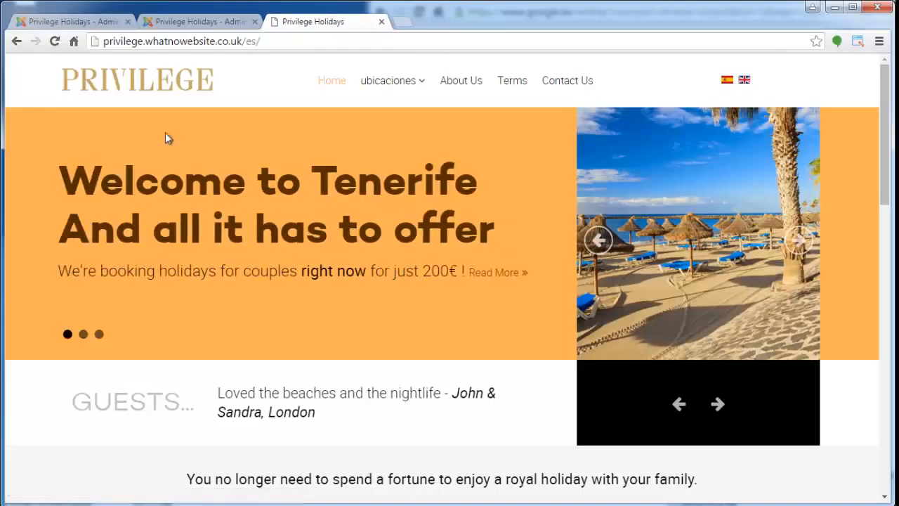
{"action": "mouse_move", "coordinate": [397, 85]}
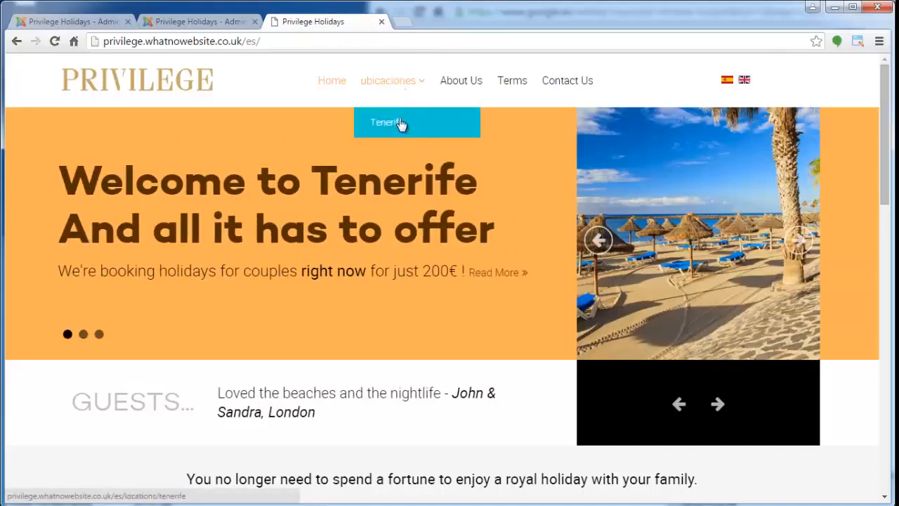
- Reopen the Locations menu item's Spanish translation in FaLang, capitalize its name to "Ubicaciones", and save and close it
{"action": "left_click", "coordinate": [95, 22]}
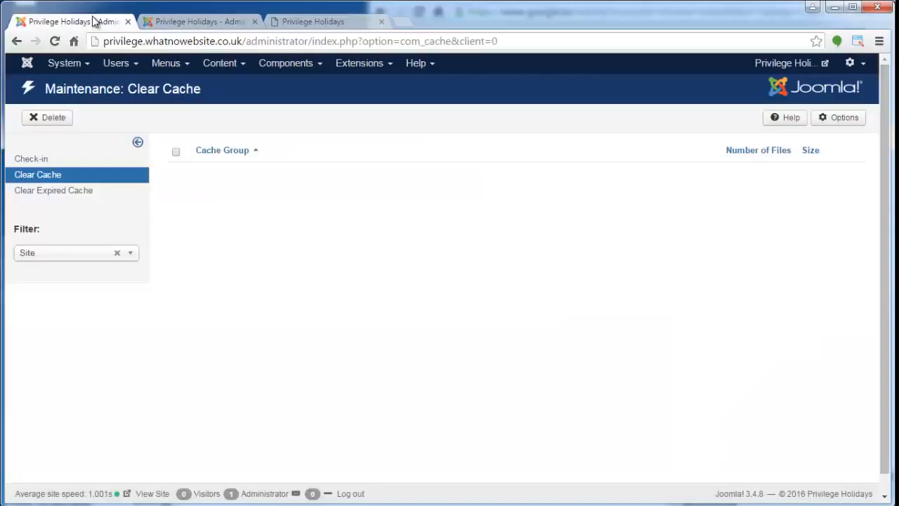
{"action": "left_click", "coordinate": [287, 64]}
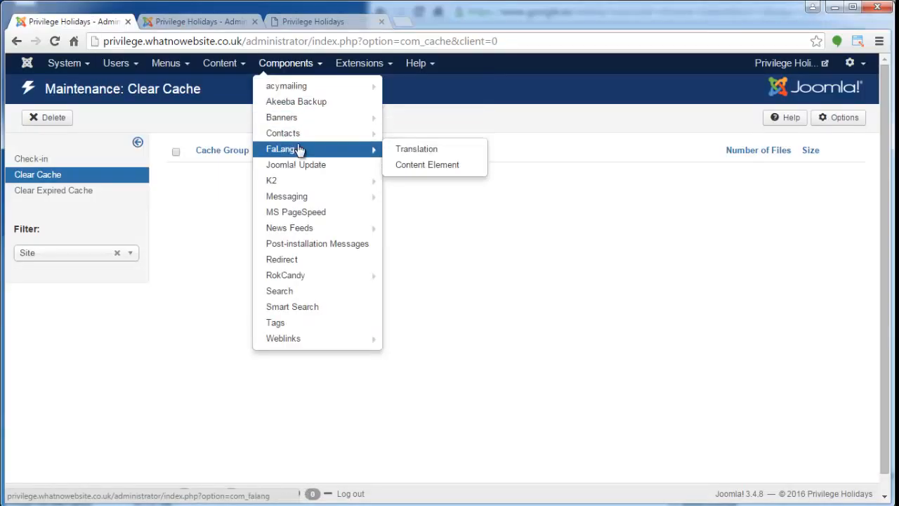
{"action": "left_click", "coordinate": [430, 152]}
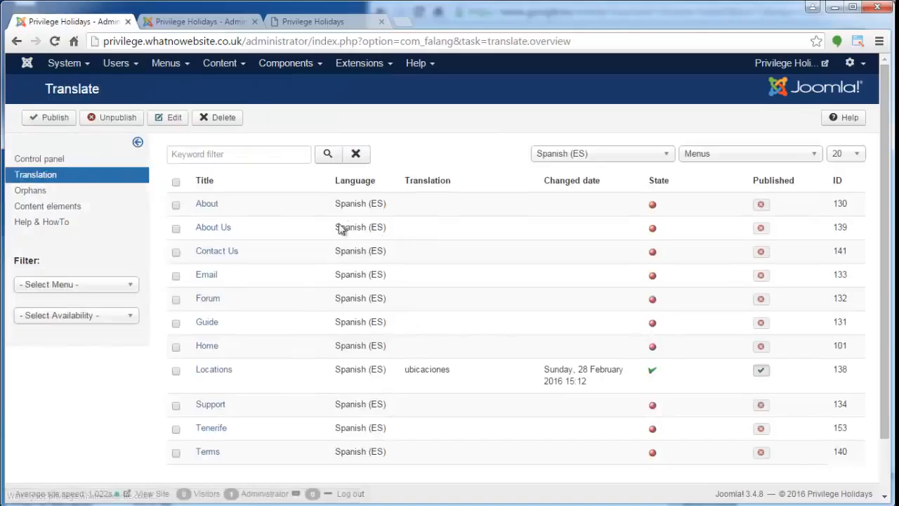
{"action": "left_click", "coordinate": [221, 375]}
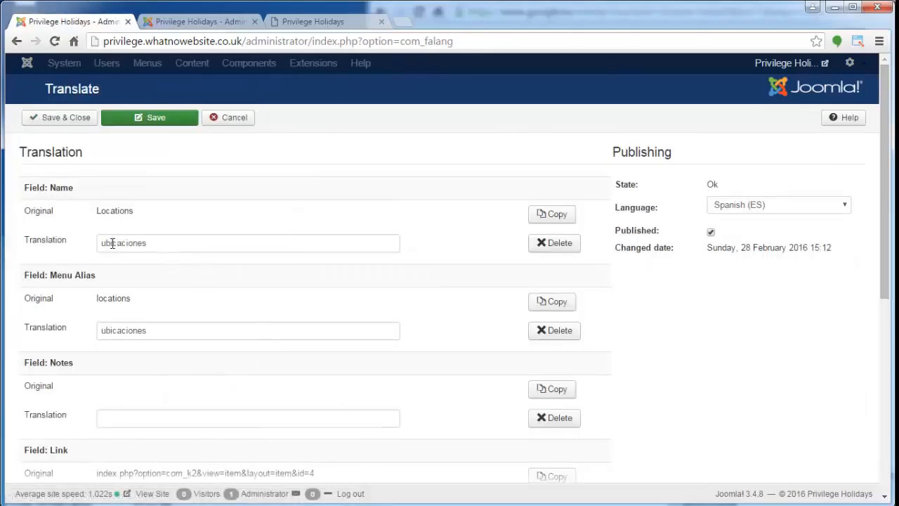
{"action": "left_click_drag", "start_coordinate": [107, 242], "coordinate": [98, 242]}
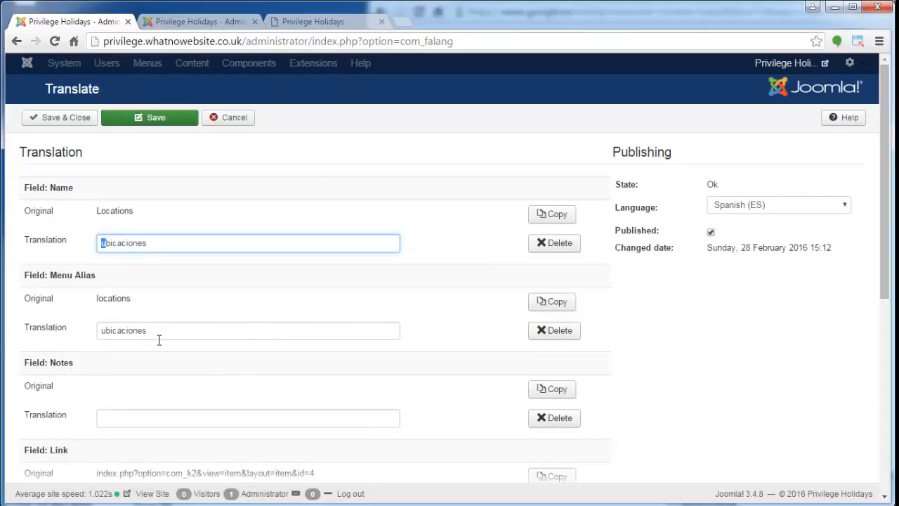
{"action": "type", "text": "U"}
{"action": "left_click", "coordinate": [79, 120]}
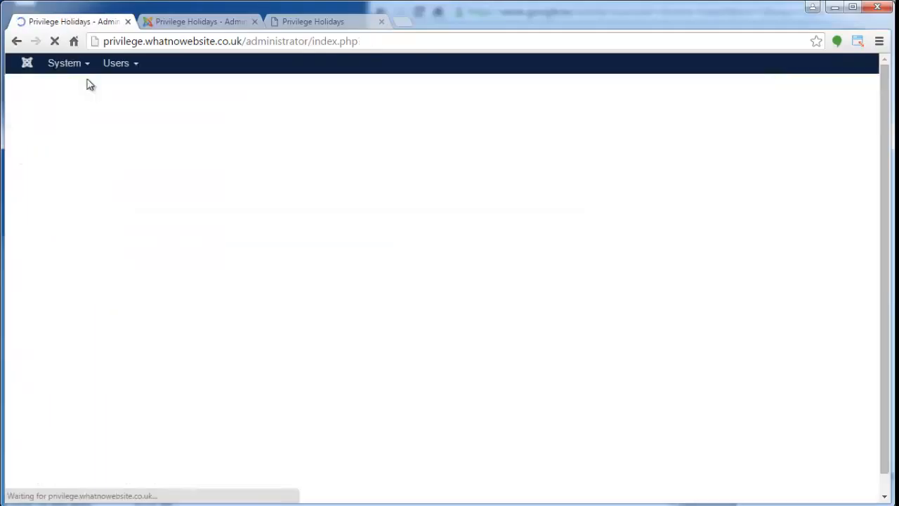
- Clear the whole site cache again by deleting every cache group
{"action": "left_click", "coordinate": [64, 63]}
{"action": "left_click", "coordinate": [79, 158]}
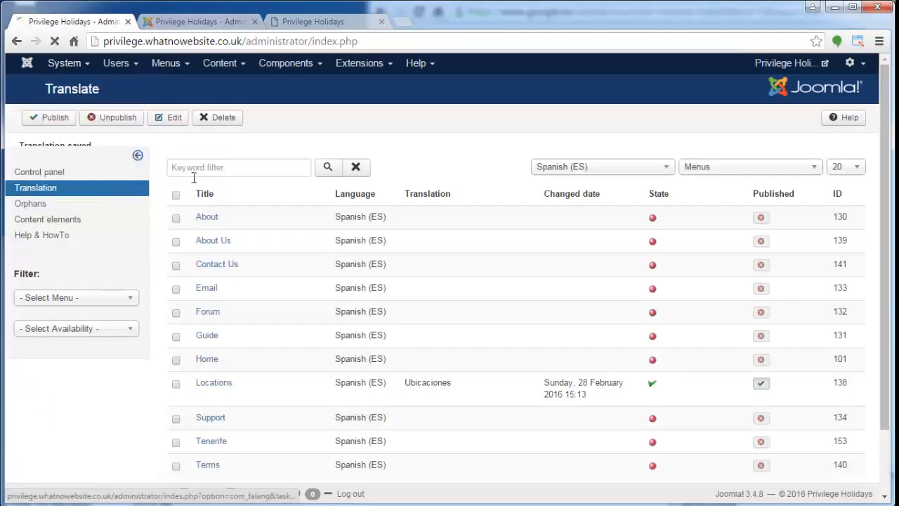
{"action": "left_click", "coordinate": [176, 152]}
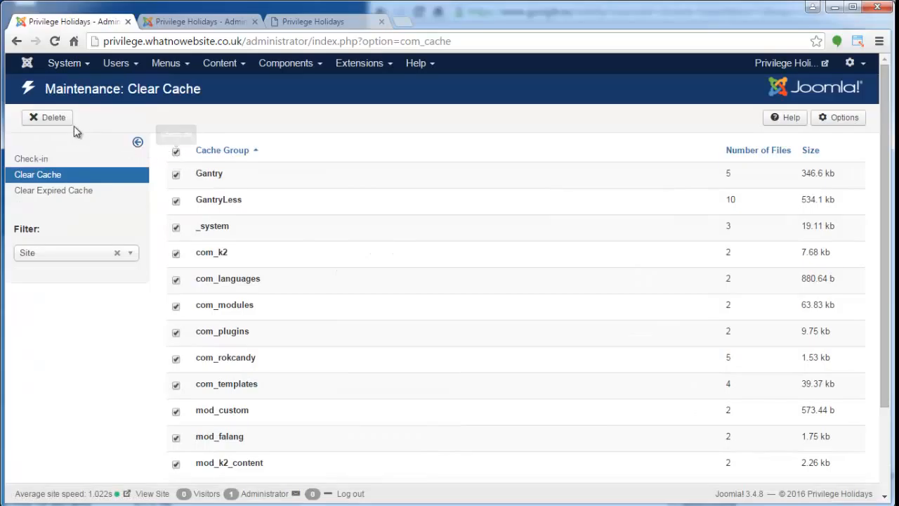
{"action": "left_click", "coordinate": [31, 120]}
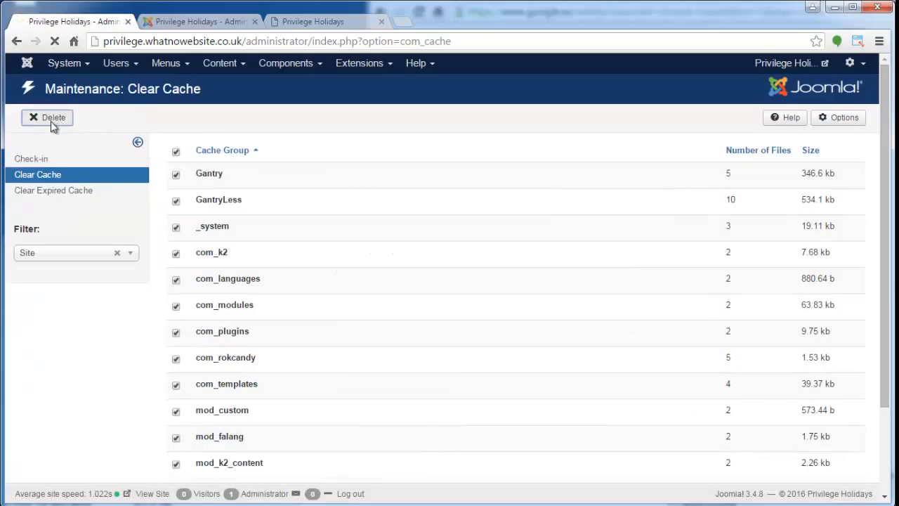
- Refresh the Spanish public site and open the Ubicaciones page to check its menu name, URL, heading and text
{"action": "left_click", "coordinate": [314, 21]}
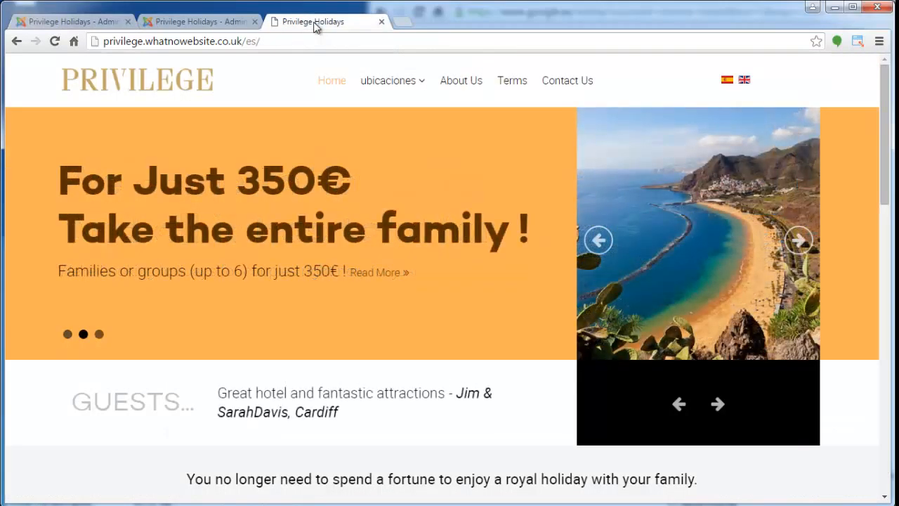
{"action": "key", "text": "F5"}
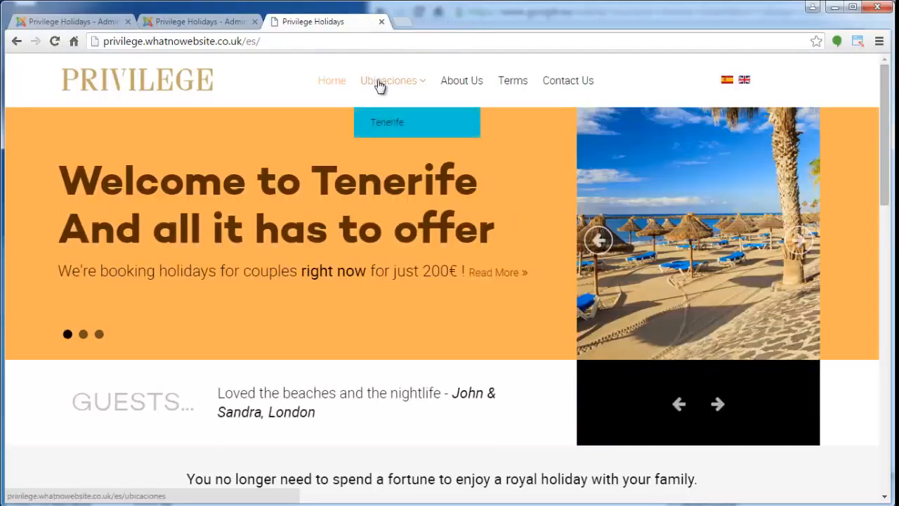
{"action": "left_click", "coordinate": [377, 83]}
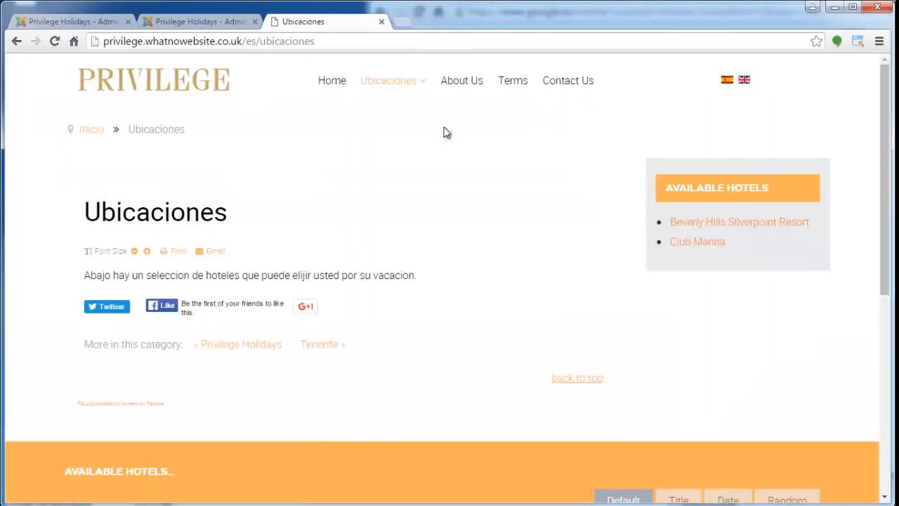
{"action": "double_click", "coordinate": [132, 215]}
{"action": "left_click", "coordinate": [130, 273]}
{"action": "double_click", "coordinate": [235, 274]}
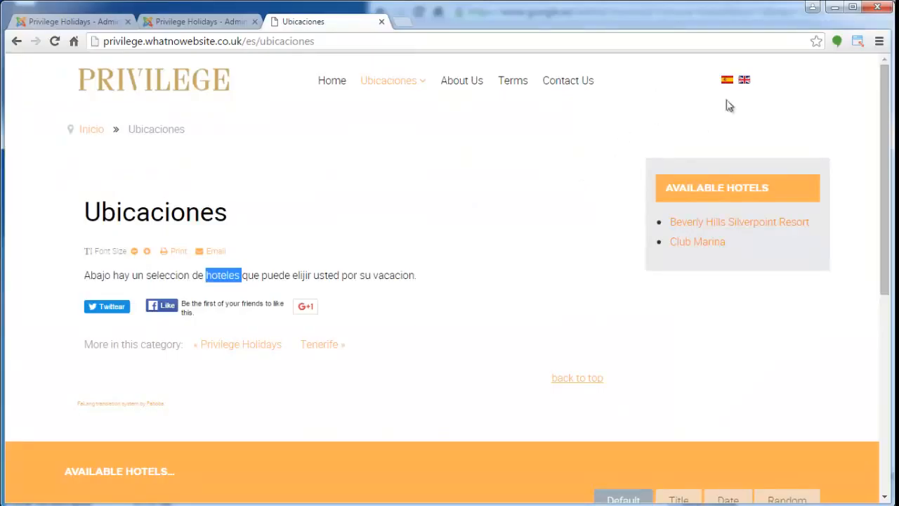
- Switch the page to English and check its URL alias and menu name
{"action": "left_click", "coordinate": [747, 81]}
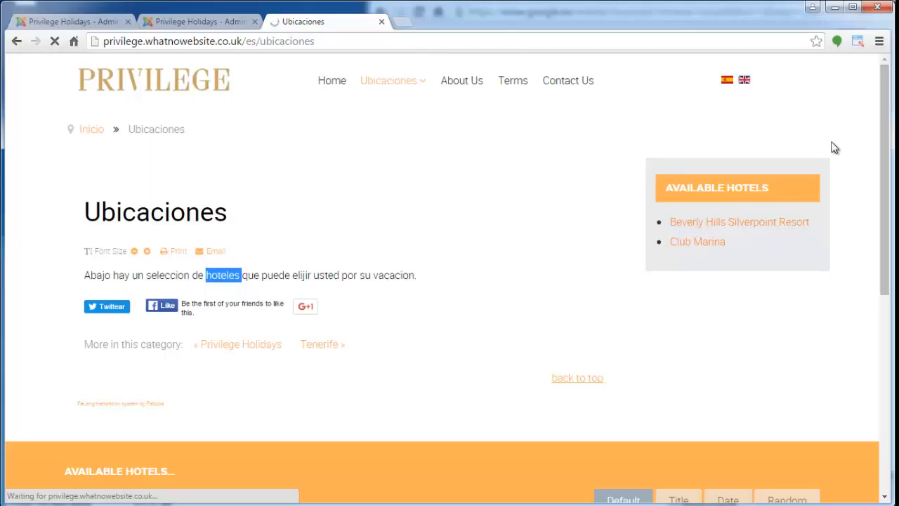
{"action": "double_click", "coordinate": [286, 41]}
{"action": "mouse_move", "coordinate": [388, 86]}
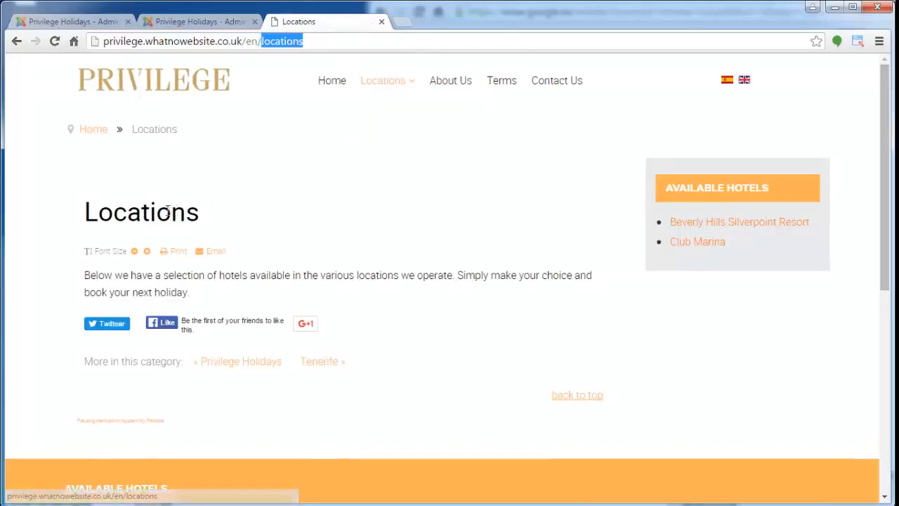
- Check the heading and introductory text of the English Locations page
{"action": "left_click_drag", "start_coordinate": [166, 213], "coordinate": [255, 297]}
{"action": "left_click", "coordinate": [255, 297]}
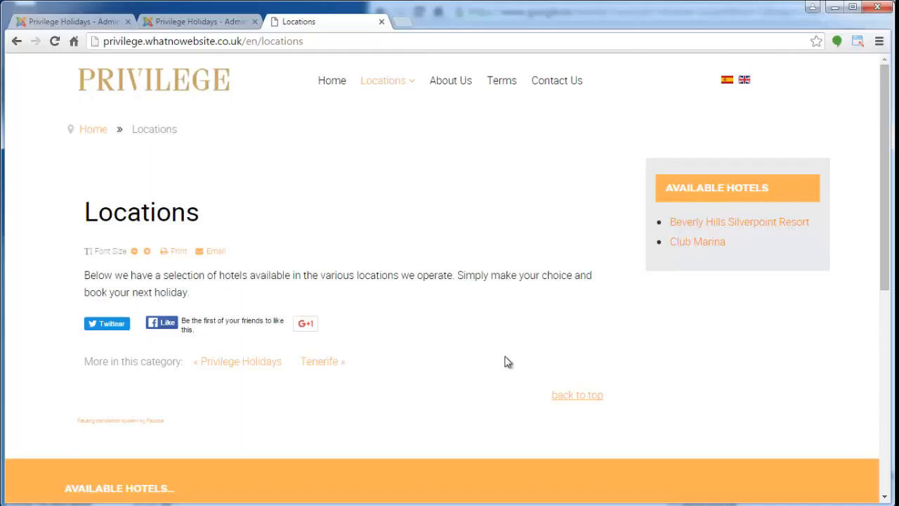
- Return to the Joomla administration and open FaLang's Translation list
{"action": "left_click", "coordinate": [88, 21]}
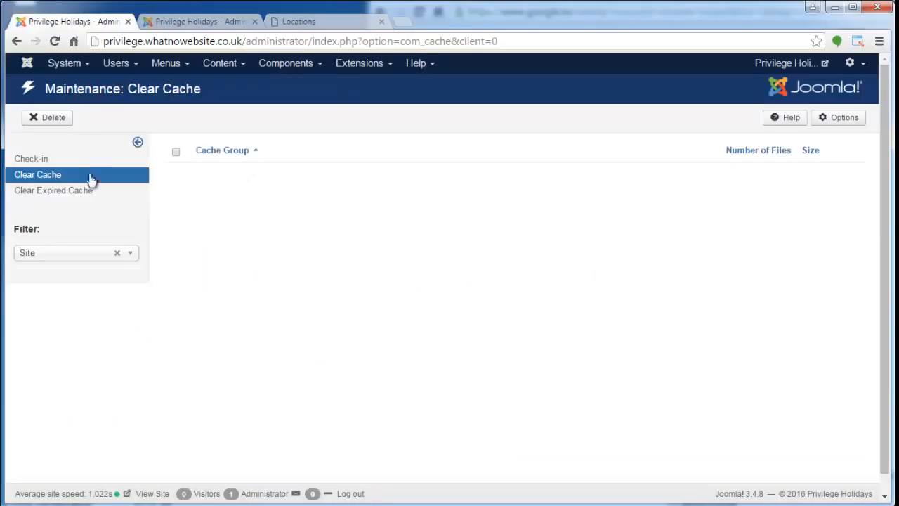
{"action": "left_click", "coordinate": [287, 65]}
{"action": "mouse_move", "coordinate": [290, 141]}
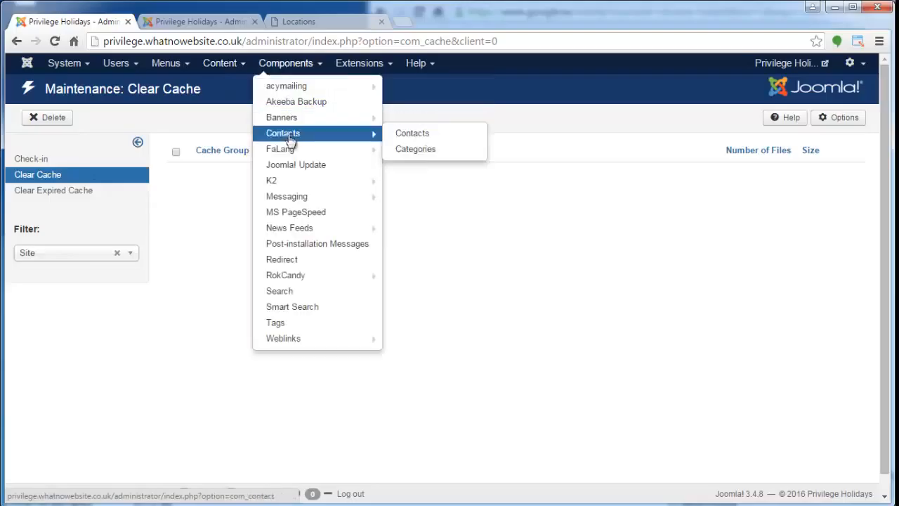
{"action": "mouse_move", "coordinate": [314, 153]}
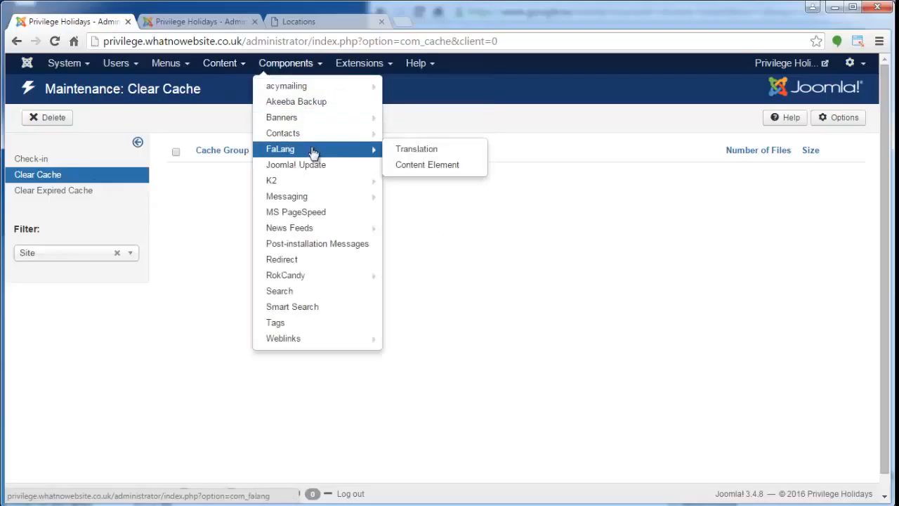
{"action": "left_click", "coordinate": [410, 151]}
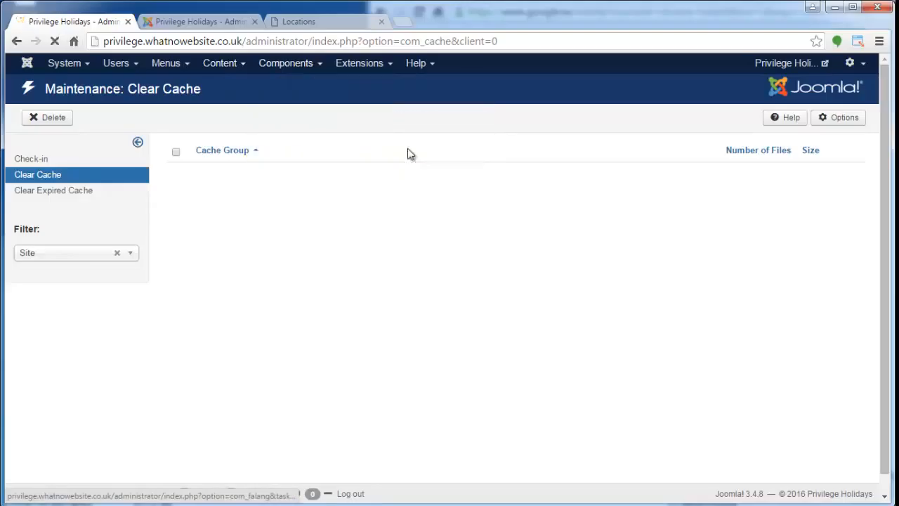
- Review the available languages and content element types for translation, keeping Spanish (ES) and Menus selected
{"action": "left_click", "coordinate": [568, 158]}
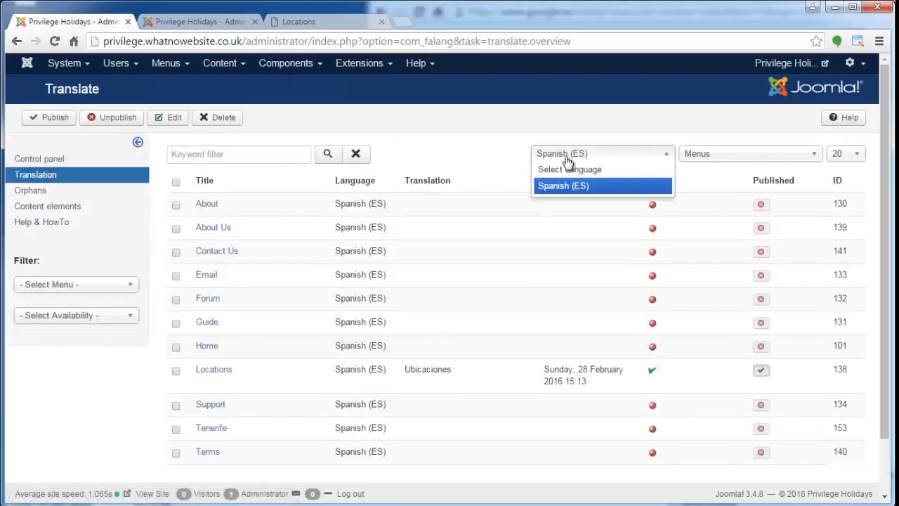
{"action": "left_click", "coordinate": [737, 161]}
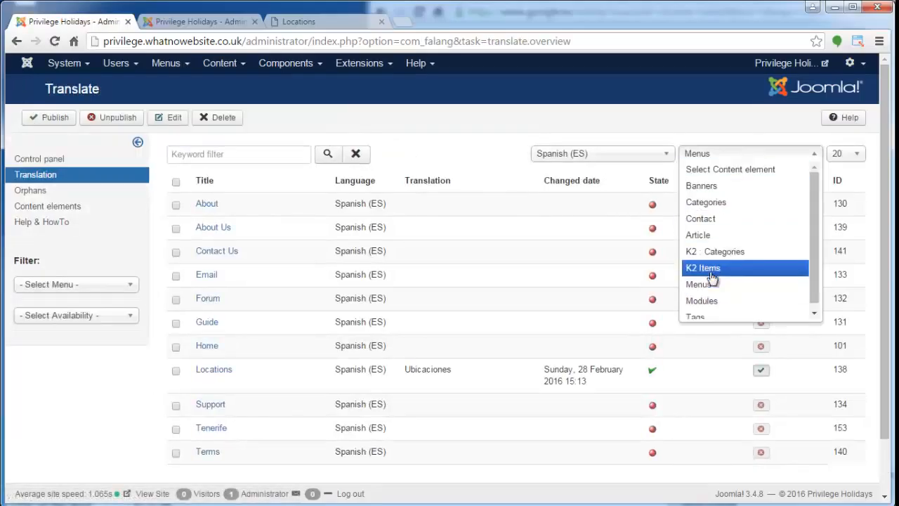
{"action": "left_click", "coordinate": [345, 199]}
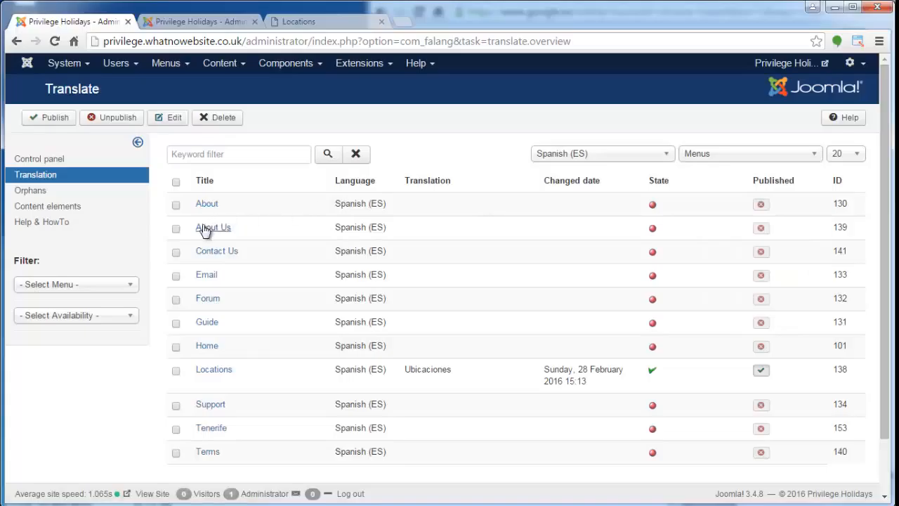